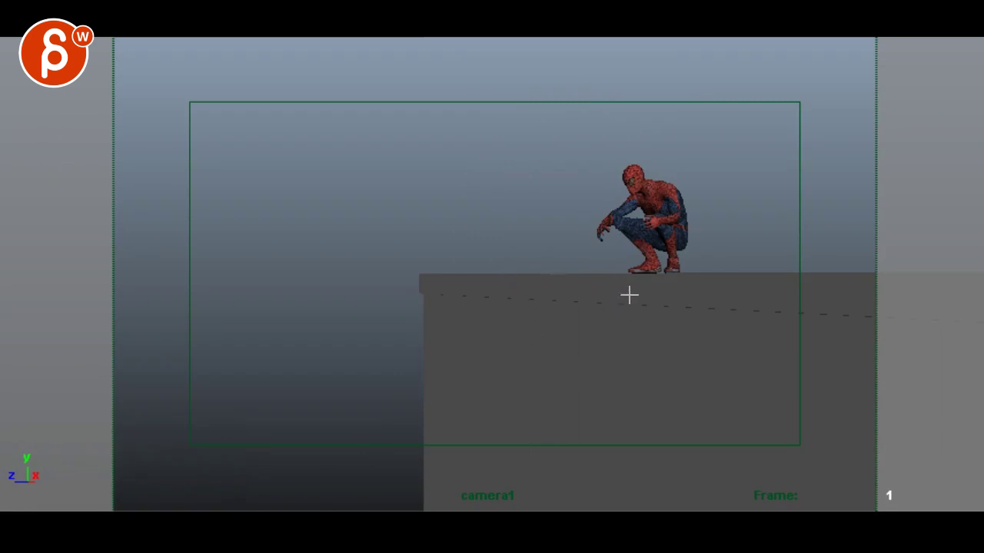
At frame 1, sketch red lines along the crouched figure's arms and arrows for its forward motion, clearing the markup after each sketch
{"action": "mouse_move", "coordinate": [590, 224]}
{"action": "left_mouse_down"}
{"action": "mouse_move", "coordinate": [593, 250]}
{"action": "mouse_move", "coordinate": [600, 224]}
{"action": "mouse_move", "coordinate": [647, 206]}
{"action": "left_mouse_up"}
{"action": "key", "text": "Right"}
{"action": "key", "text": "Left"}
{"action": "key", "text": "Right"}
{"action": "key", "text": "Left"}
{"action": "key", "text": "Right"}
{"action": "left_click_drag", "start_coordinate": [570, 172], "coordinate": [593, 179]}
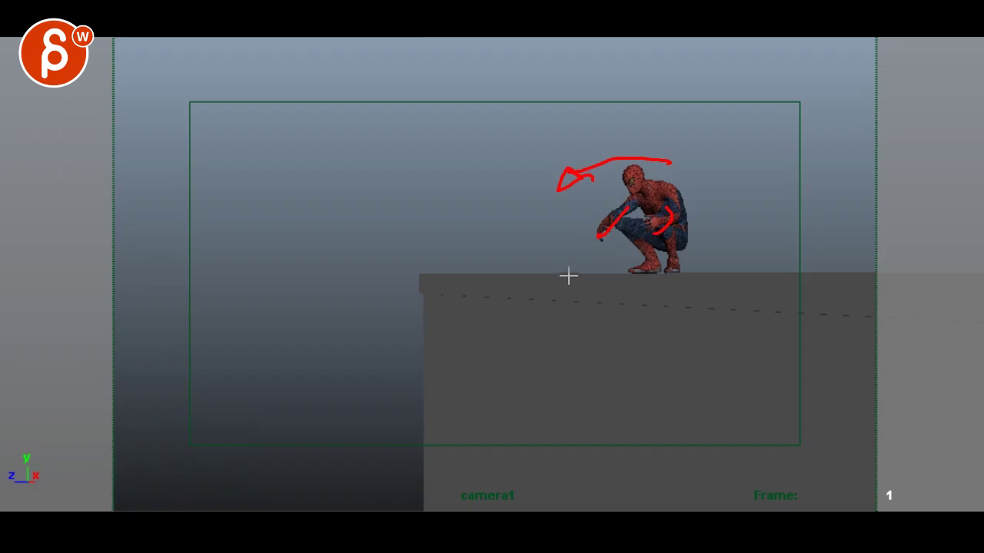
{"action": "key", "text": "Escape"}
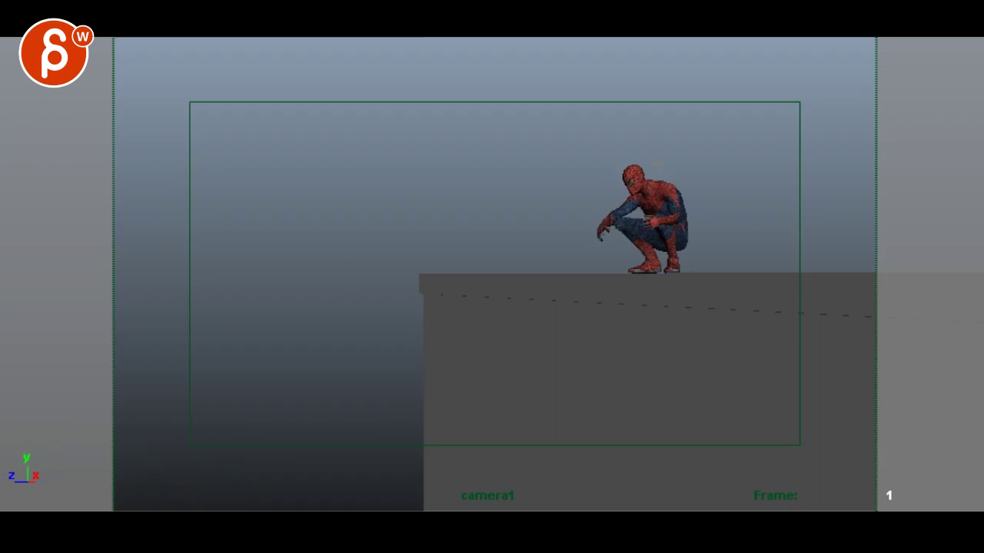
{"action": "mouse_move", "coordinate": [669, 175]}
{"action": "left_mouse_down"}
{"action": "mouse_move", "coordinate": [643, 210]}
{"action": "mouse_move", "coordinate": [539, 216]}
{"action": "left_mouse_up"}
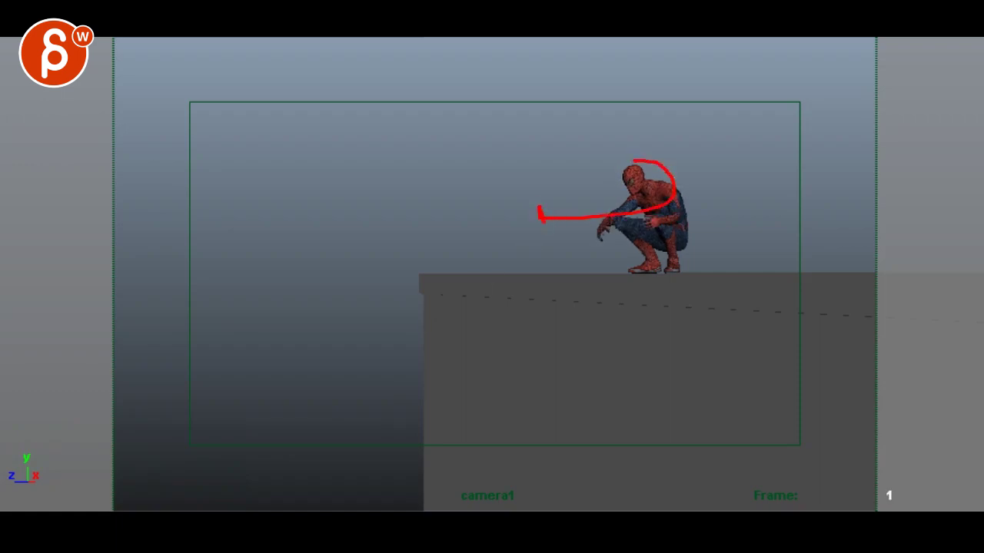
{"action": "key", "text": "Escape"}
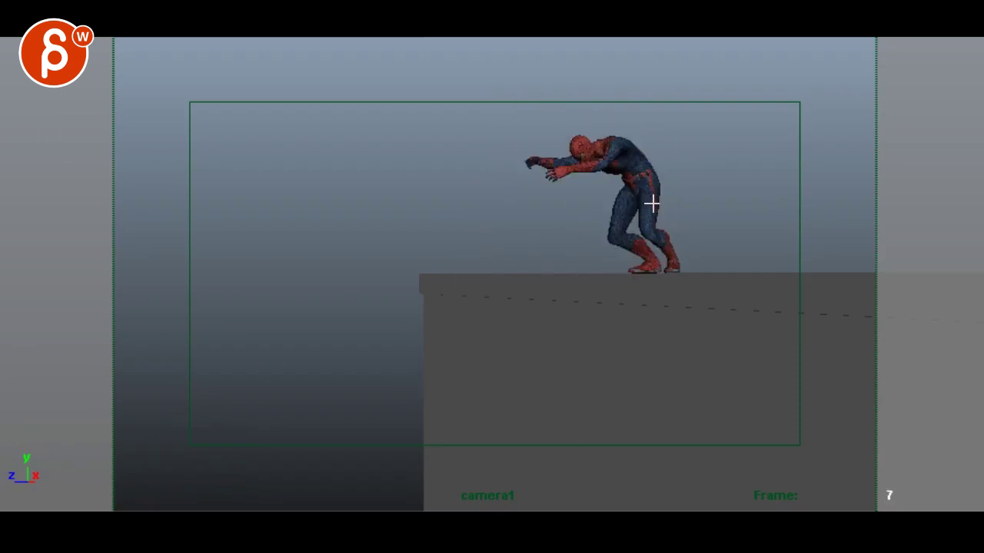
Sketch the jump's arc from the figure's hips up and down past the roof edge, and play forward to frame 22
{"action": "mouse_move", "coordinate": [681, 243]}
{"action": "left_mouse_down"}
{"action": "mouse_move", "coordinate": [650, 183]}
{"action": "mouse_move", "coordinate": [584, 109]}
{"action": "left_mouse_up"}
{"action": "mouse_move", "coordinate": [486, 106]}
{"action": "left_mouse_down"}
{"action": "mouse_move", "coordinate": [440, 142]}
{"action": "mouse_move", "coordinate": [365, 263]}
{"action": "mouse_move", "coordinate": [358, 309]}
{"action": "left_mouse_up"}
{"action": "key", "text": "Right"}
{"action": "key", "text": "Right"}
{"action": "key", "text": "space"}
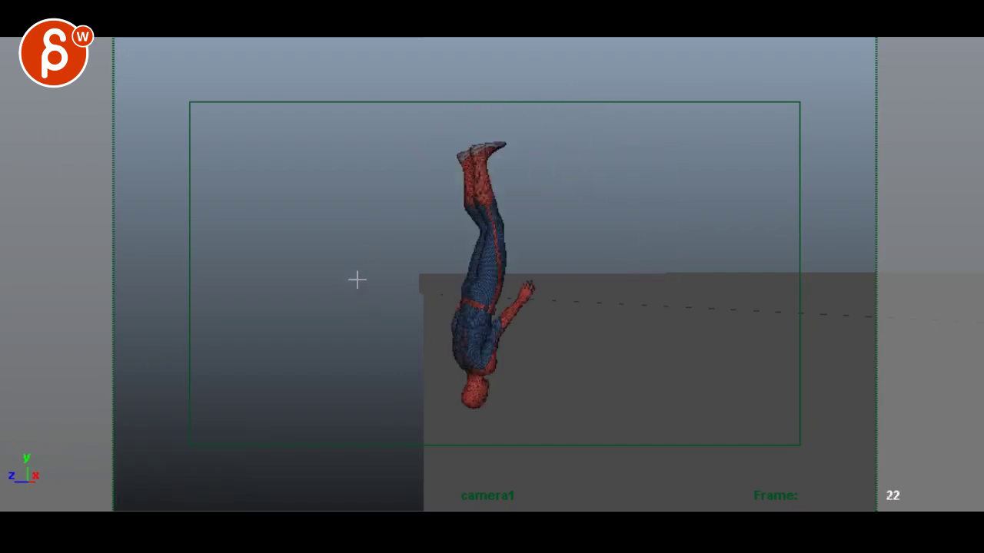
At frame 22, sketch red lines along the upside-down figure's body and beside it, and clear the markup
{"action": "left_click_drag", "start_coordinate": [367, 233], "coordinate": [360, 354]}
{"action": "left_click_drag", "start_coordinate": [503, 226], "coordinate": [474, 388]}
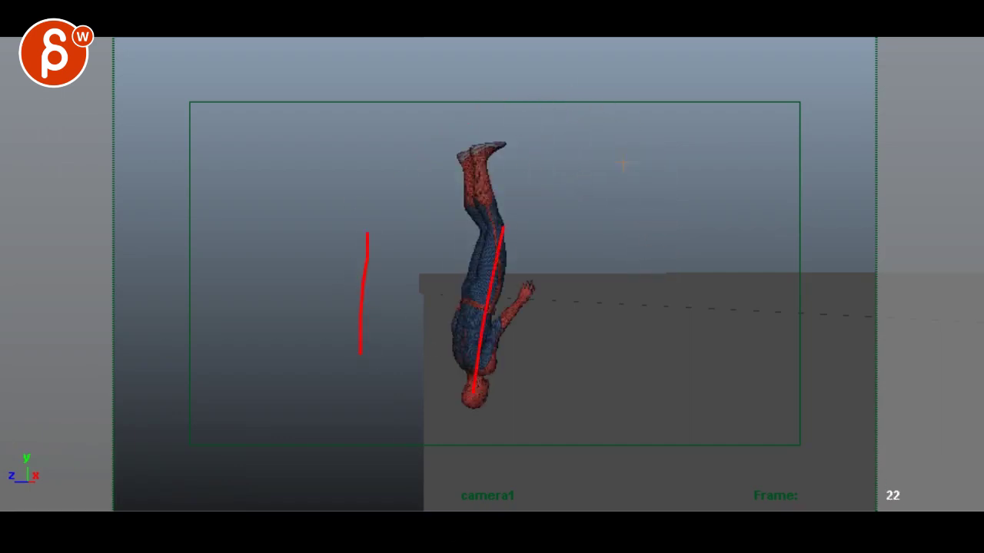
{"action": "left_click_drag", "start_coordinate": [443, 235], "coordinate": [415, 355]}
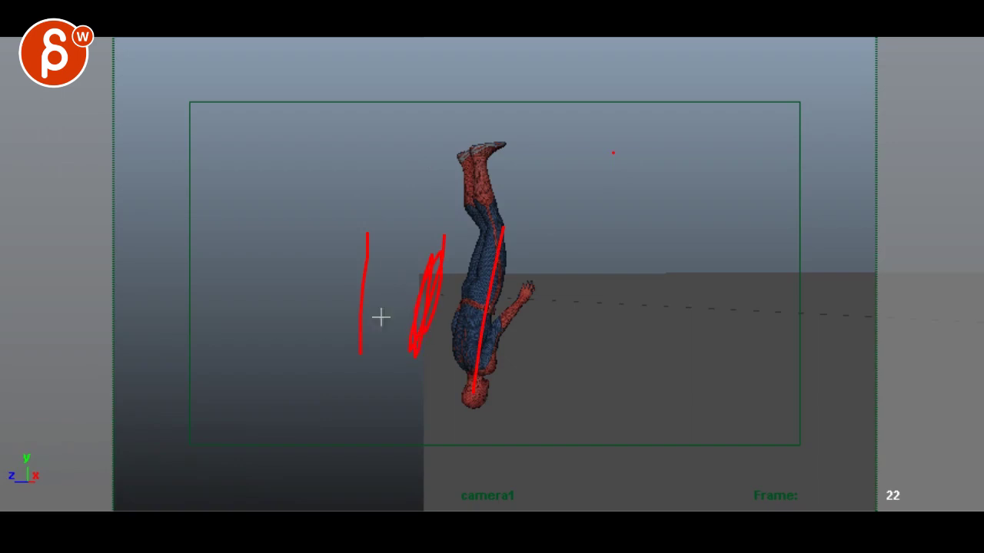
{"action": "key", "text": "Escape"}
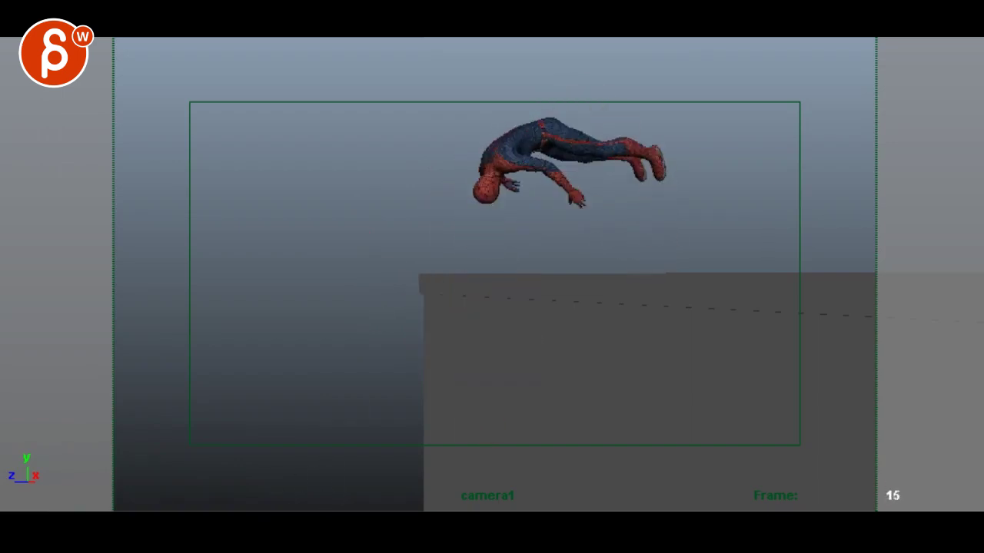
Trace the diving figure's arm and body lines over frames 15, 21 and 24
{"action": "left_click_drag", "start_coordinate": [504, 158], "coordinate": [487, 223]}
{"action": "left_click_drag", "start_coordinate": [549, 138], "coordinate": [567, 212]}
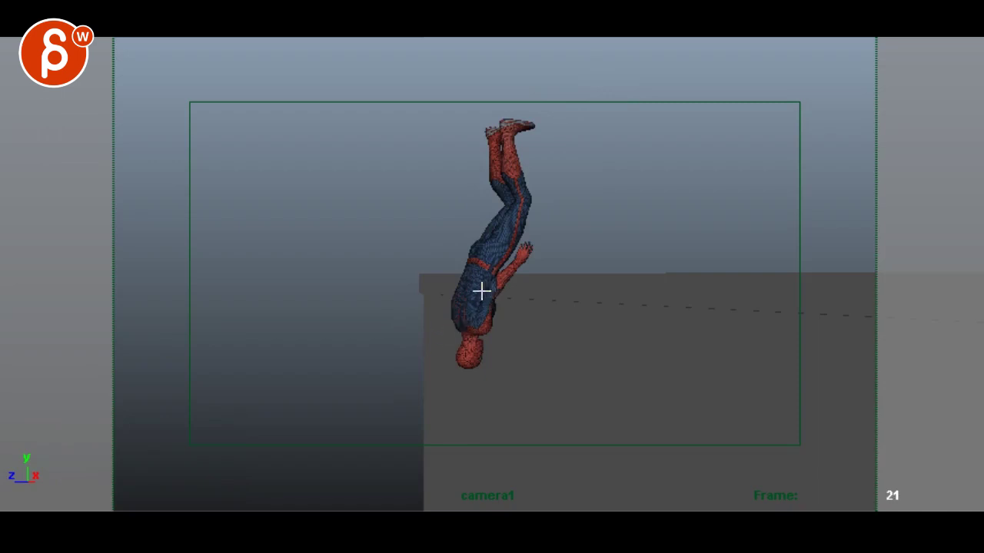
{"action": "left_click_drag", "start_coordinate": [477, 294], "coordinate": [501, 196]}
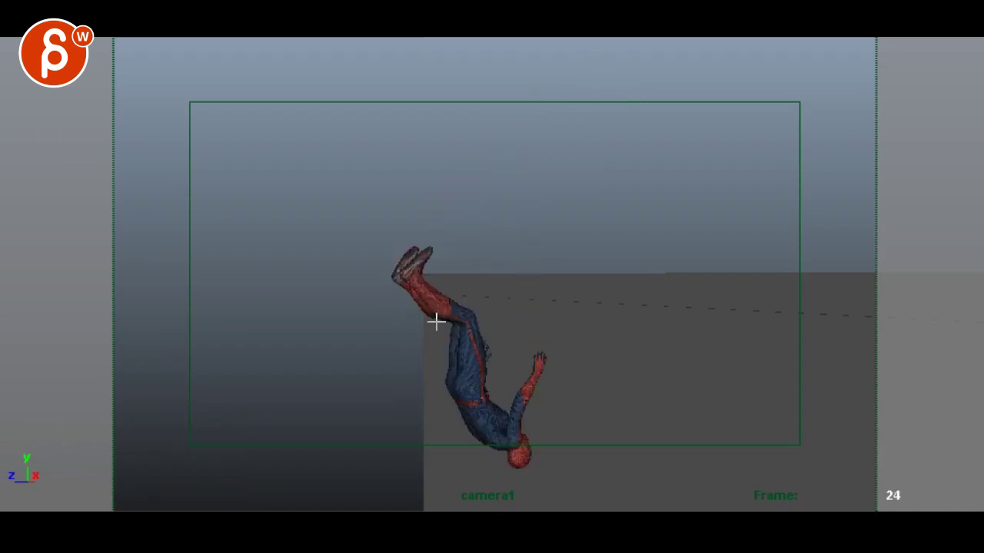
{"action": "left_click_drag", "start_coordinate": [486, 370], "coordinate": [489, 435]}
{"action": "left_click_drag", "start_coordinate": [532, 378], "coordinate": [528, 435]}
{"action": "left_click_drag", "start_coordinate": [458, 430], "coordinate": [367, 364]}
Step back through the dive from frame 28 to frame 11 to examine how the body rotates off the roof
{"action": "key", "text": "Right"}
{"action": "key", "text": "Right"}
{"action": "key", "text": "Right"}
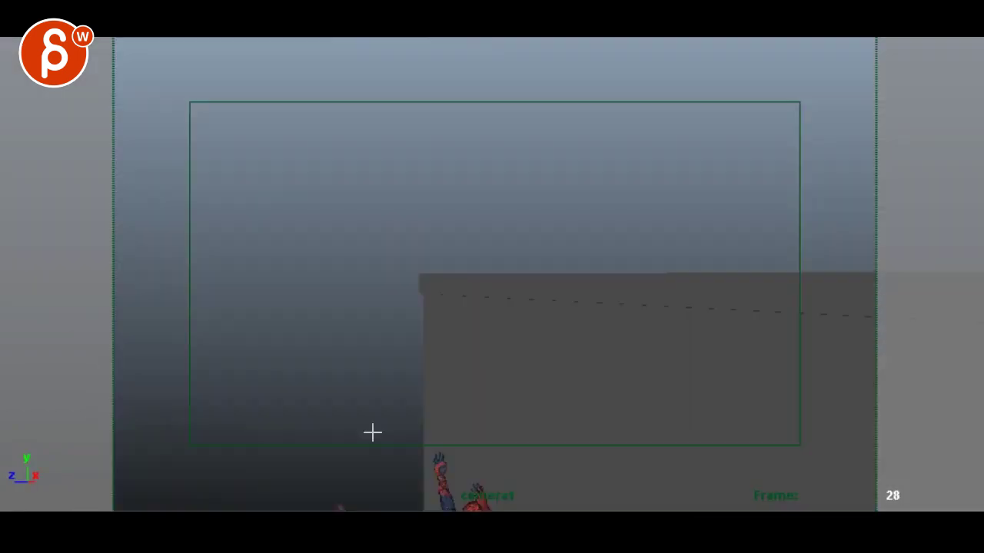
{"action": "key", "text": "Left"}
{"action": "key", "text": "Left"}
{"action": "key", "text": "Left"}
{"action": "key", "text": "Left"}
{"action": "key", "text": "Left"}
{"action": "key", "text": "Left"}
{"action": "key", "text": "Left"}
{"action": "key", "text": "Left"}
{"action": "key", "text": "Left"}
{"action": "key", "text": "Left"}
{"action": "key", "text": "Left"}
{"action": "key", "text": "Left"}
{"action": "key", "text": "Left"}
{"action": "key", "text": "Left"}
{"action": "key", "text": "Left"}
{"action": "key", "text": "Left"}
{"action": "key", "text": "Left"}
{"action": "key", "text": "Left"}
{"action": "key", "text": "Left"}
{"action": "key", "text": "Left"}
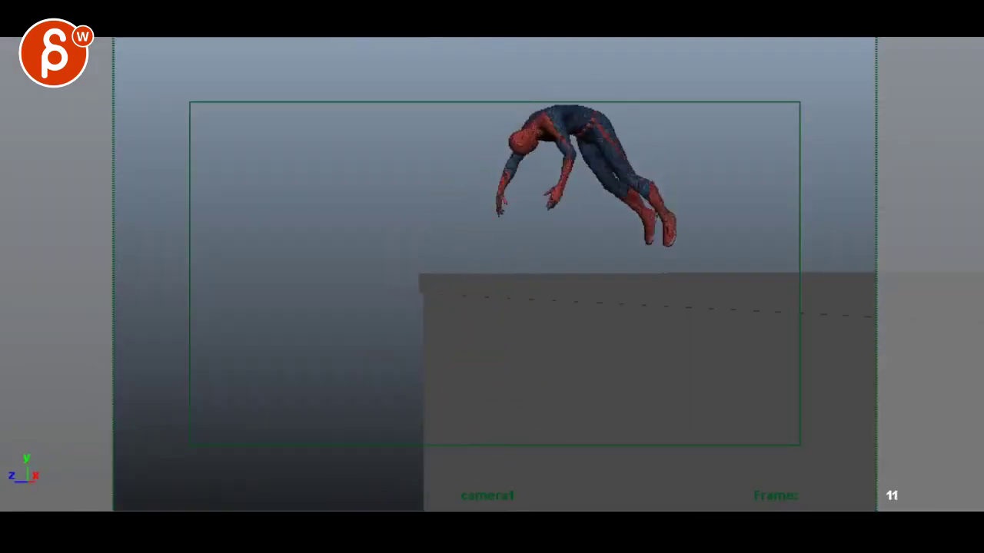
Step forward to frame 32 and back again to examine the dive across the cut to the overhead shot
{"action": "key", "text": "Right"}
{"action": "key", "text": "Right"}
{"action": "key", "text": "Right"}
{"action": "key", "text": "Right"}
{"action": "key", "text": "Right"}
{"action": "key", "text": "Right"}
{"action": "key", "text": "Right"}
{"action": "key", "text": "Right"}
{"action": "key", "text": "Right"}
{"action": "key", "text": "Right"}
{"action": "key", "text": "Right"}
{"action": "key", "text": "Right"}
{"action": "key", "text": "Right"}
{"action": "key", "text": "Right"}
{"action": "key", "text": "Right"}
{"action": "key", "text": "Right"}
{"action": "key", "text": "Right"}
{"action": "key", "text": "Right"}
{"action": "key", "text": "Right"}
{"action": "key", "text": "Right"}
{"action": "key", "text": "Right"}
{"action": "key", "text": "Right"}
{"action": "key", "text": "Right"}
{"action": "key", "text": "Right"}
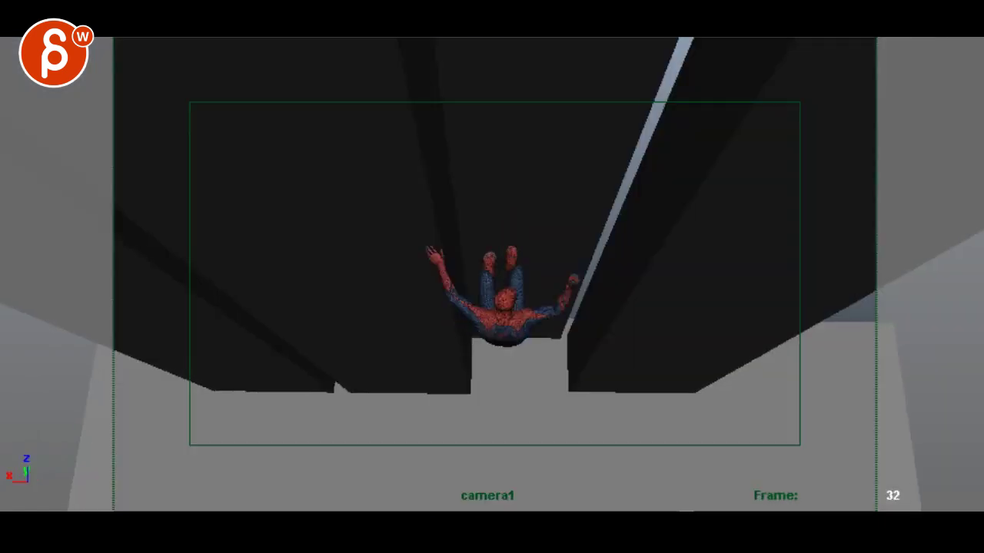
{"action": "key", "text": "Left"}
{"action": "key", "text": "Left"}
{"action": "key", "text": "Left"}
{"action": "key", "text": "Left"}
{"action": "key", "text": "Left"}
{"action": "key", "text": "Left"}
{"action": "key", "text": "Left"}
{"action": "key", "text": "Left"}
{"action": "key", "text": "Left"}
{"action": "key", "text": "Left"}
{"action": "key", "text": "Left"}
{"action": "key", "text": "Left"}
{"action": "key", "text": "Left"}
{"action": "key", "text": "Left"}
{"action": "key", "text": "Left"}
{"action": "key", "text": "Left"}
{"action": "key", "text": "Left"}
{"action": "key", "text": "Left"}
{"action": "key", "text": "Left"}
{"action": "key", "text": "Left"}
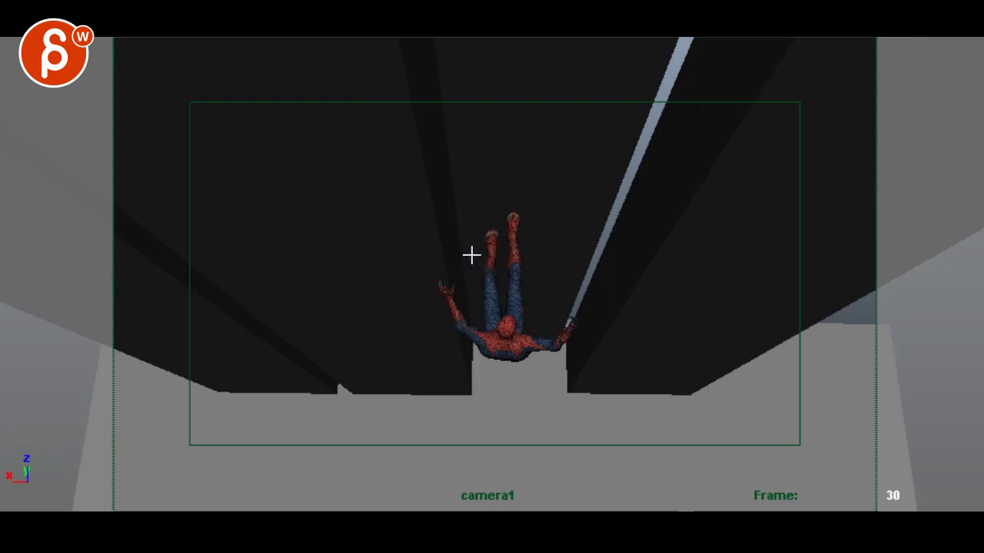
At frame 30 of the overhead shot, sketch alternative red pose lines for both legs, and advance to frame 32
{"action": "left_click_drag", "start_coordinate": [488, 330], "coordinate": [479, 277]}
{"action": "left_click_drag", "start_coordinate": [520, 323], "coordinate": [529, 218]}
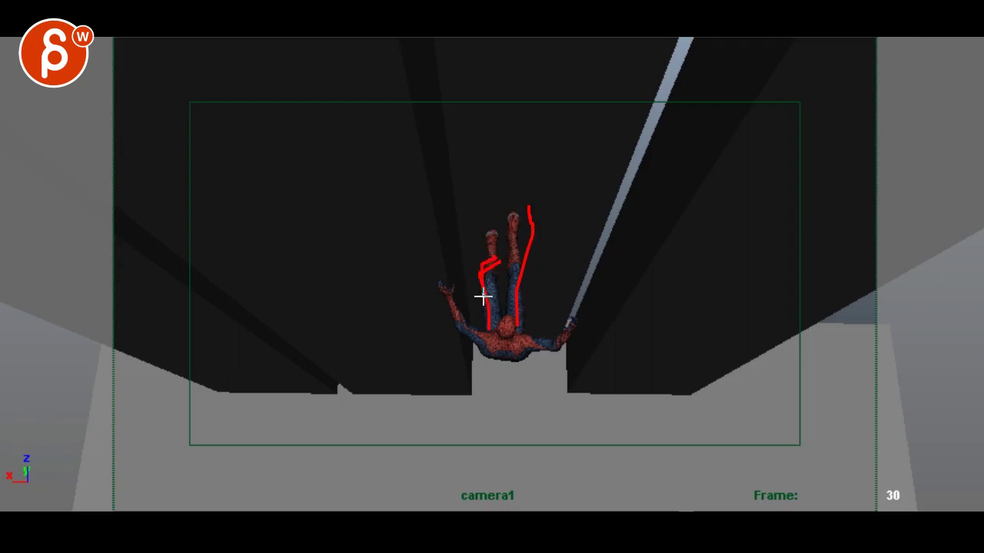
{"action": "key", "text": "Right"}
{"action": "key", "text": "Left"}
{"action": "key", "text": "Right"}
{"action": "key", "text": "Right"}
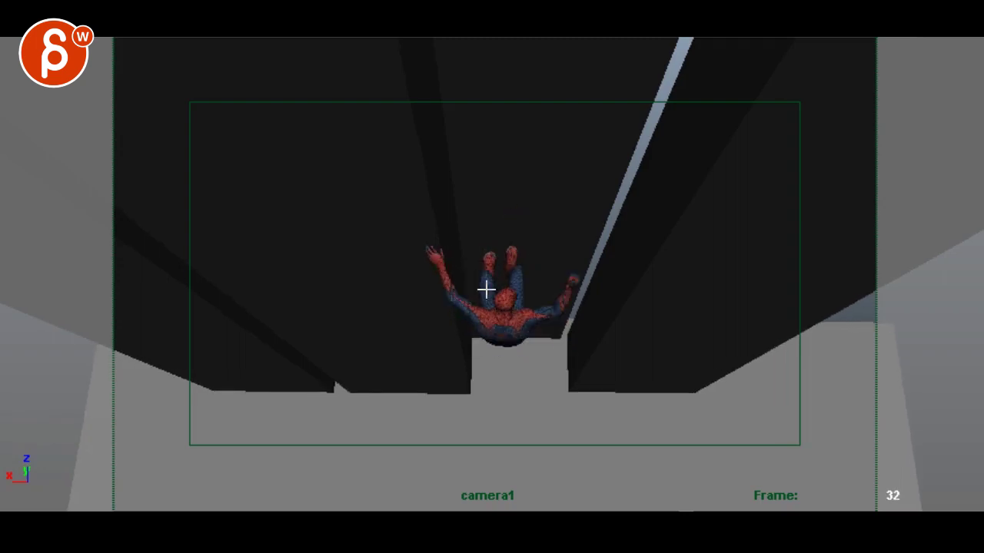
Step back and forth between frames 30 and 40 to examine how the legs and arms move into the web swing
{"action": "key", "text": "Right"}
{"action": "key", "text": "Right"}
{"action": "key", "text": "Right"}
{"action": "key", "text": "Right"}
{"action": "key", "text": "Right"}
{"action": "key", "text": "Right"}
{"action": "key", "text": "Right"}
{"action": "key", "text": "Right"}
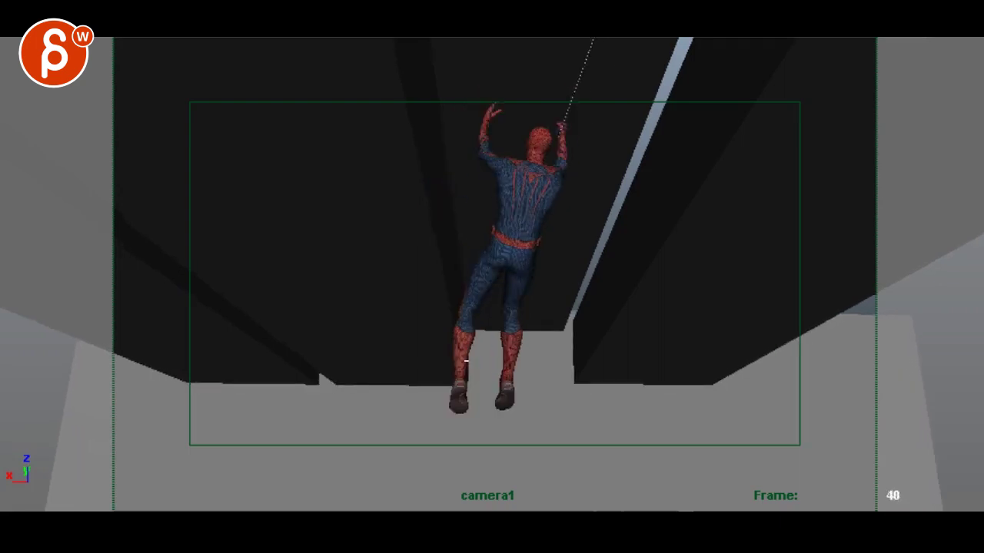
{"action": "key", "text": "Left"}
{"action": "key", "text": "Left"}
{"action": "key", "text": "Left"}
{"action": "key", "text": "Left"}
{"action": "key", "text": "Left"}
{"action": "key", "text": "Left"}
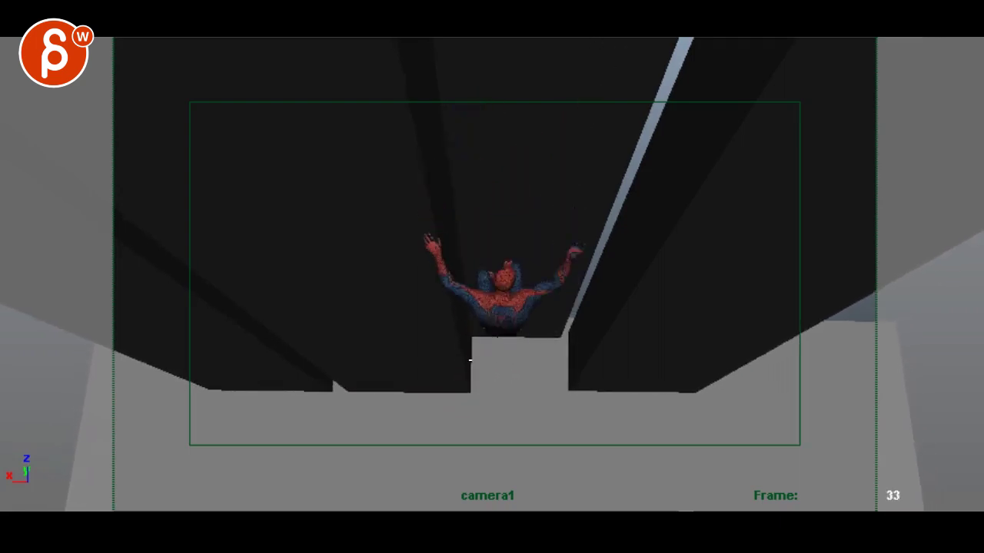
{"action": "key", "text": "Right"}
{"action": "key", "text": "Right"}
{"action": "key", "text": "Left"}
{"action": "key", "text": "Left"}
{"action": "key", "text": "Left"}
{"action": "key", "text": "Left"}
{"action": "key", "text": "Left"}
{"action": "key", "text": "Left"}
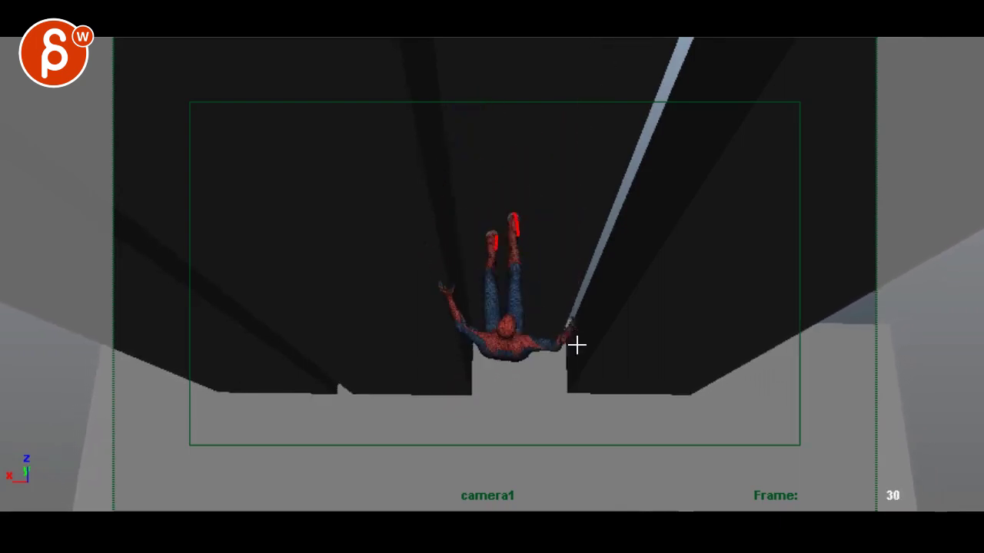
At frame 36, sketch red lines along the web-holding arm and the direction of the web
{"action": "key", "text": "Right"}
{"action": "key", "text": "Right"}
{"action": "key", "text": "Right"}
{"action": "key", "text": "Right"}
{"action": "key", "text": "Right"}
{"action": "key", "text": "Right"}
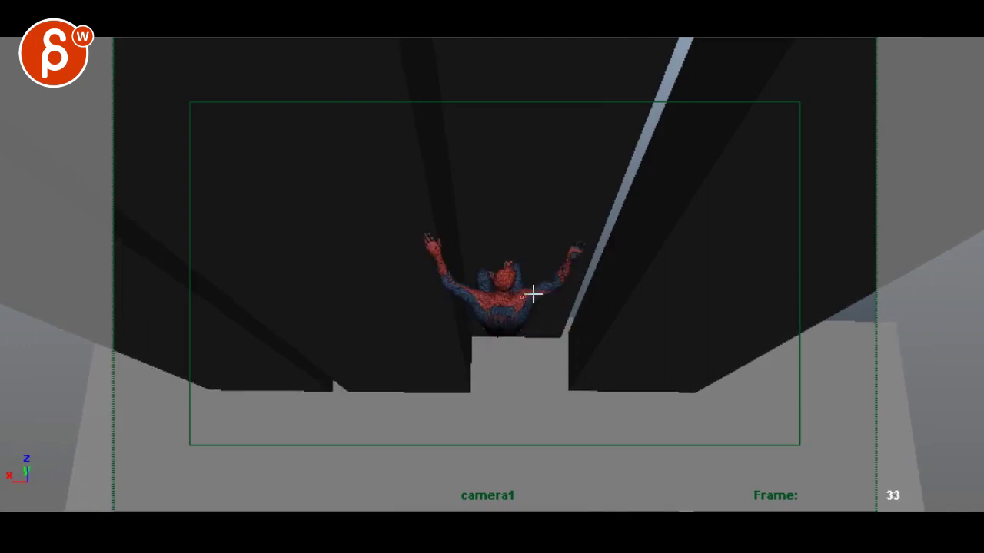
{"action": "left_click_drag", "start_coordinate": [532, 219], "coordinate": [565, 154]}
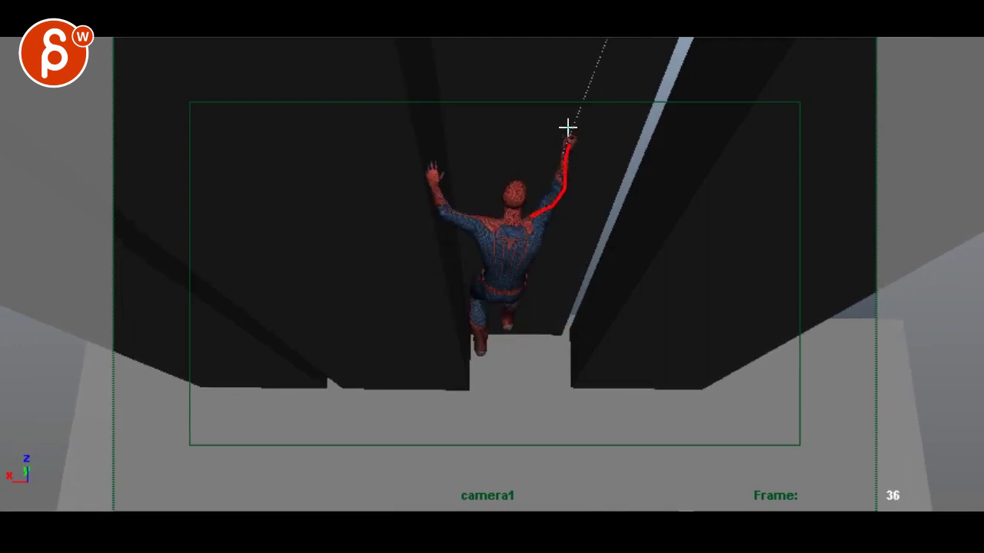
{"action": "left_click_drag", "start_coordinate": [573, 101], "coordinate": [606, 54]}
At frame 29, sketch alternative red pose lines for the falling figure's arms, legs and head
{"action": "key", "text": "Right"}
{"action": "key", "text": "Left"}
{"action": "key", "text": "Left"}
{"action": "key", "text": "Left"}
{"action": "key", "text": "Left"}
{"action": "key", "text": "Left"}
{"action": "key", "text": "Left"}
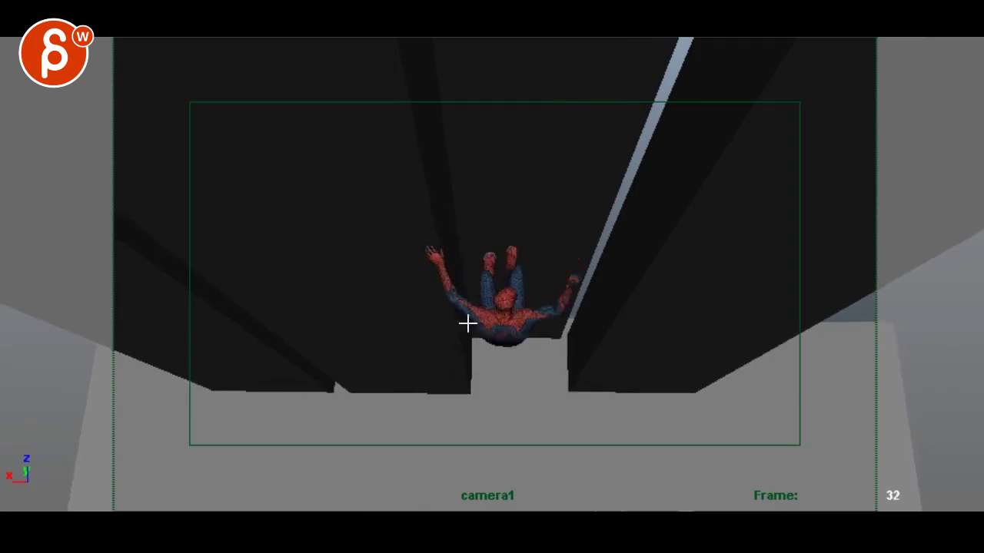
{"action": "key", "text": "Left"}
{"action": "key", "text": "Left"}
{"action": "key", "text": "Left"}
{"action": "key", "text": "Right"}
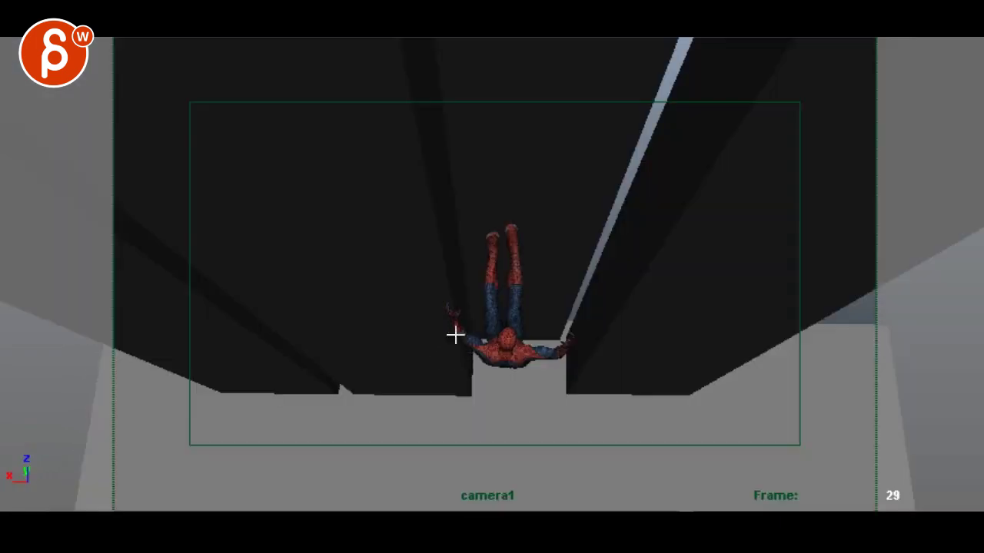
{"action": "left_click_drag", "start_coordinate": [514, 358], "coordinate": [484, 338]}
{"action": "left_click_drag", "start_coordinate": [458, 277], "coordinate": [465, 332]}
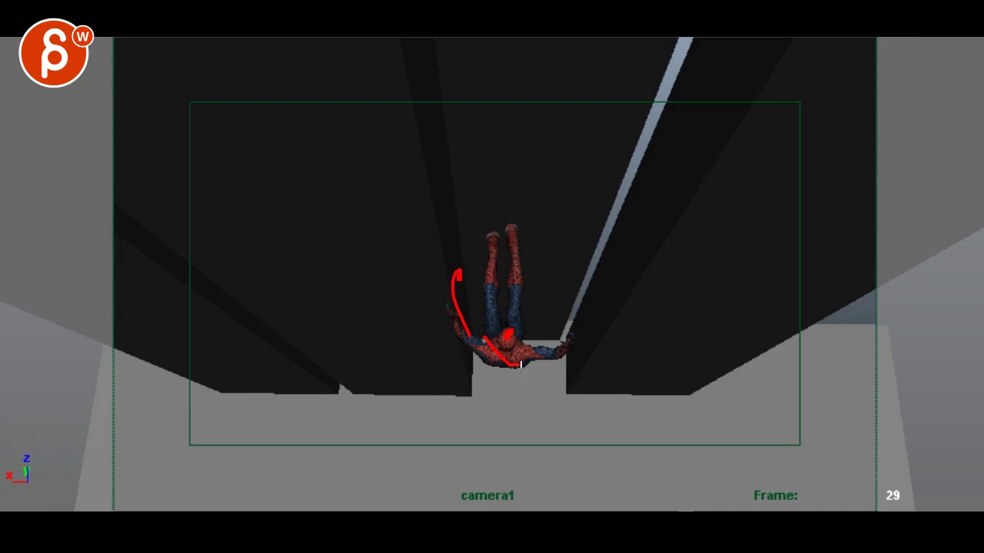
{"action": "left_click_drag", "start_coordinate": [521, 373], "coordinate": [567, 389]}
{"action": "mouse_move", "coordinate": [515, 337]}
{"action": "left_mouse_down"}
{"action": "mouse_move", "coordinate": [550, 301]}
{"action": "mouse_move", "coordinate": [526, 263]}
{"action": "left_mouse_up"}
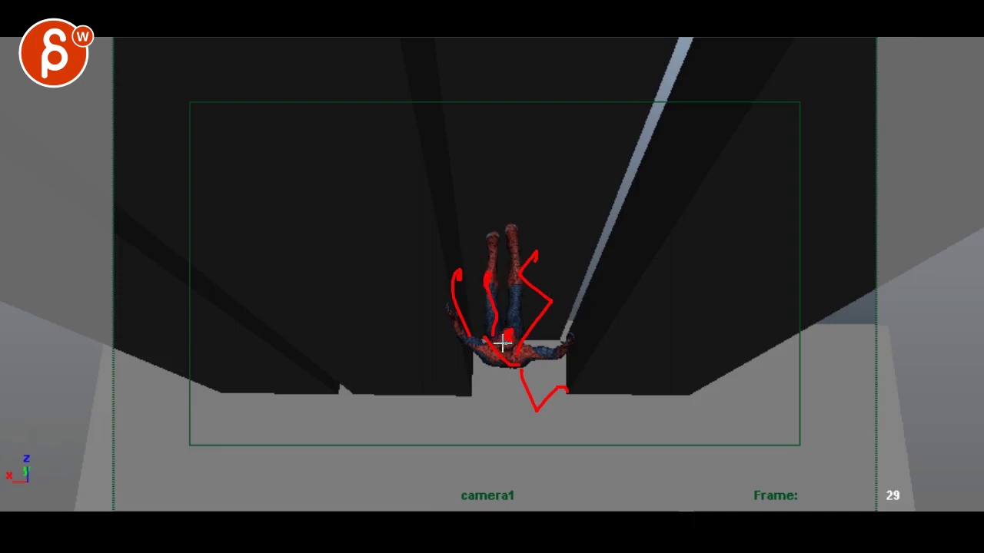
{"action": "left_click_drag", "start_coordinate": [501, 336], "coordinate": [502, 332]}
At frame 34, sketch the web direction beyond the raised arm and an upward arc showing how that arm should swing
{"action": "key", "text": "alt+comma"}
{"action": "key", "text": "alt+period"}
{"action": "key", "text": "alt+period"}
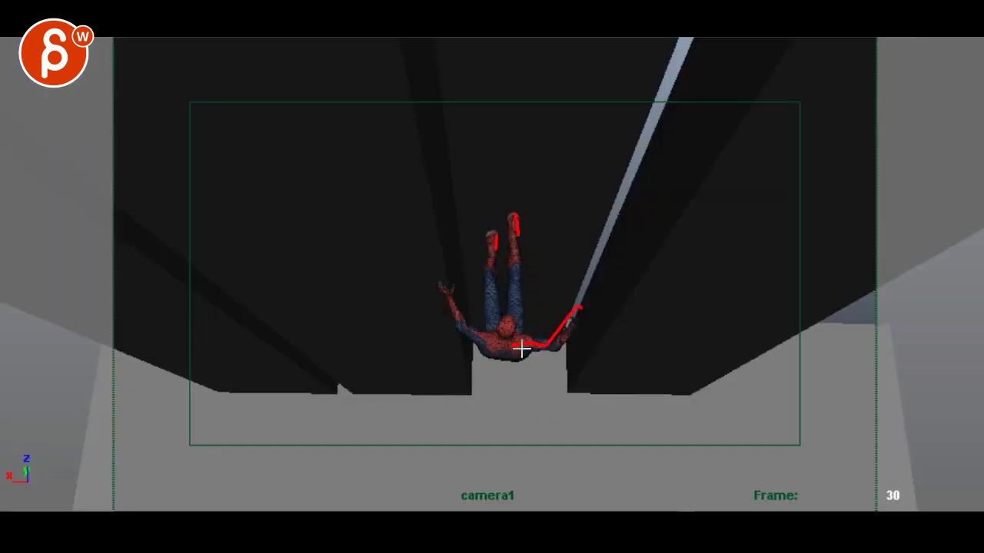
{"action": "key", "text": "alt+period"}
{"action": "key", "text": "alt+period"}
{"action": "key", "text": "alt+period"}
{"action": "key", "text": "alt+period"}
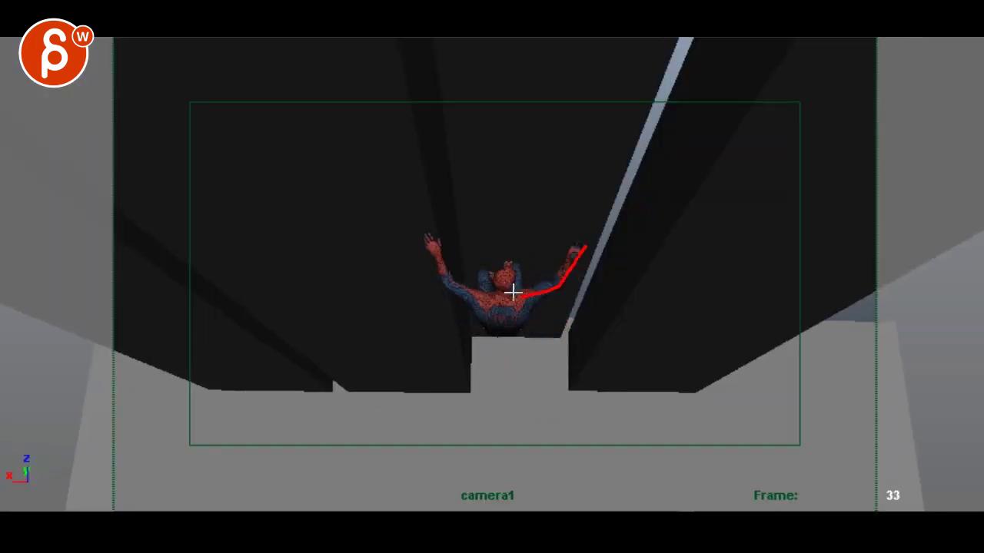
{"action": "mouse_move", "coordinate": [546, 248]}
{"action": "left_mouse_down"}
{"action": "mouse_move", "coordinate": [574, 223]}
{"action": "mouse_move", "coordinate": [633, 97]}
{"action": "left_mouse_up"}
{"action": "mouse_move", "coordinate": [542, 402]}
{"action": "left_mouse_down"}
{"action": "mouse_move", "coordinate": [568, 266]}
{"action": "mouse_move", "coordinate": [570, 321]}
{"action": "left_mouse_up"}
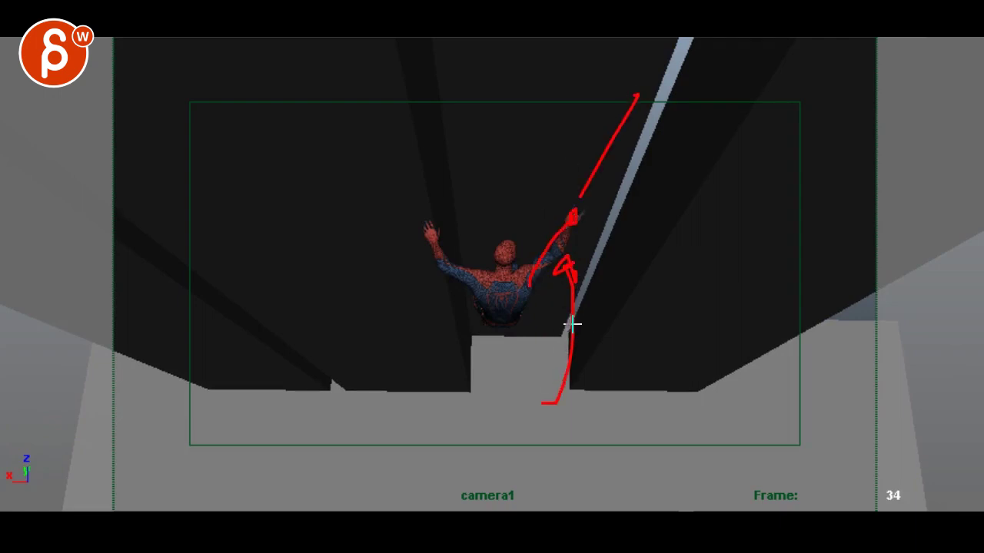
Step back and forth through the frames around 34 to examine how the arms rise and the legs swing under
{"action": "key", "text": "Left"}
{"action": "key", "text": "Left"}
{"action": "key", "text": "Right"}
{"action": "key", "text": "Right"}
{"action": "key", "text": "Right"}
{"action": "key", "text": "Right"}
{"action": "key", "text": "alt+period"}
{"action": "key", "text": "alt+comma"}
{"action": "key", "text": "alt+comma"}
{"action": "key", "text": "alt+comma"}
{"action": "key", "text": "alt+comma"}
{"action": "key", "text": "alt+comma"}
{"action": "key", "text": "alt+comma"}
{"action": "key", "text": "alt+comma"}
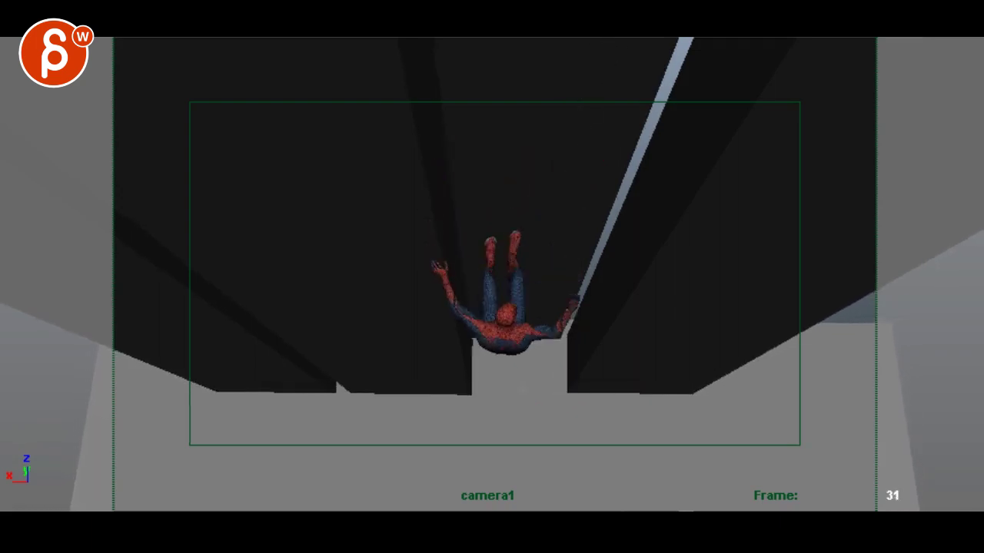
Sketch red lines along the falling figure's body and legs near frame 31 and beside its arm at frame 29
{"action": "key", "text": "alt+period"}
{"action": "left_click_drag", "start_coordinate": [497, 387], "coordinate": [524, 243]}
{"action": "key", "text": "alt+v"}
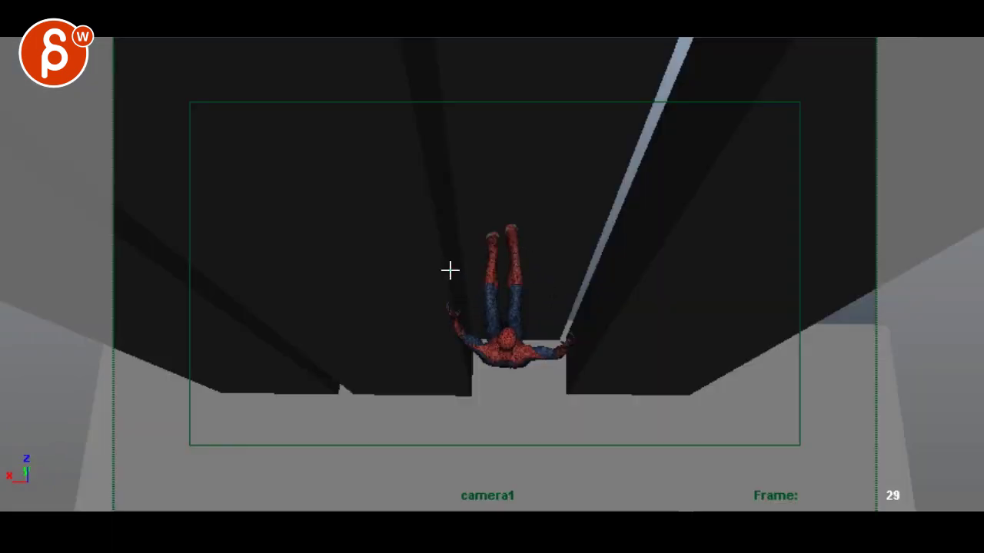
{"action": "mouse_move", "coordinate": [450, 269]}
{"action": "left_mouse_down"}
{"action": "mouse_move", "coordinate": [511, 381]}
{"action": "mouse_move", "coordinate": [480, 253]}
{"action": "left_mouse_up"}
At frame 40, sketch red pose lines for both legs from the hips to the feet and through the torso to the web-side shoulder
{"action": "key", "text": "Right"}
{"action": "key", "text": "Right"}
{"action": "key", "text": "Right"}
{"action": "key", "text": "Right"}
{"action": "key", "text": "Right"}
{"action": "key", "text": "Right"}
{"action": "key", "text": "Right"}
{"action": "key", "text": "Right"}
{"action": "key", "text": "Right"}
{"action": "key", "text": "Right"}
{"action": "key", "text": "Right"}
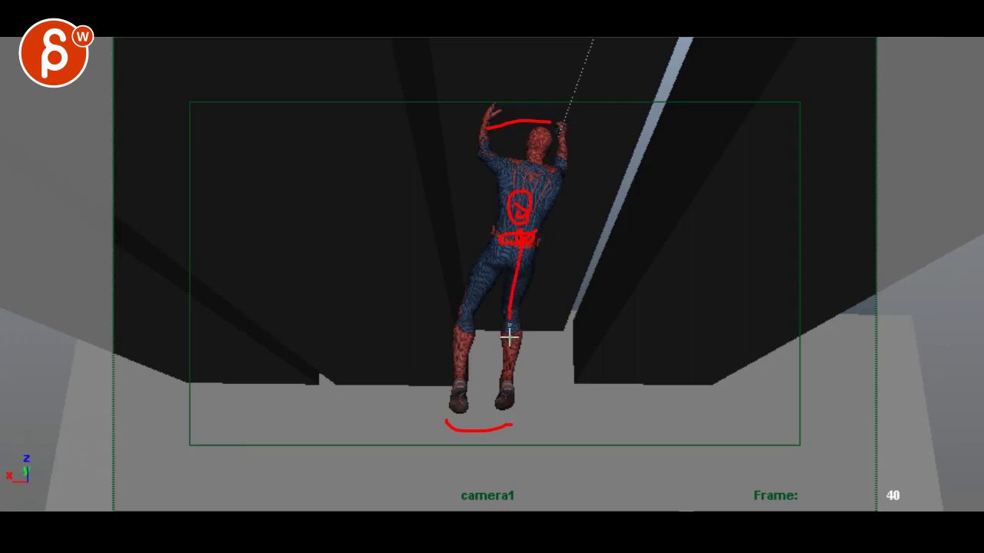
{"action": "left_click_drag", "start_coordinate": [510, 333], "coordinate": [514, 312]}
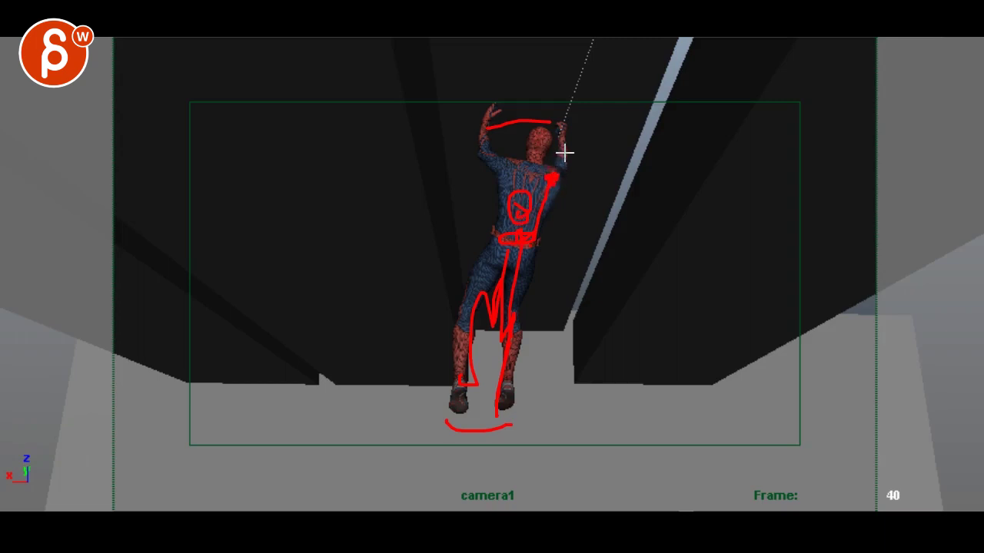
{"action": "left_click_drag", "start_coordinate": [620, 108], "coordinate": [531, 102]}
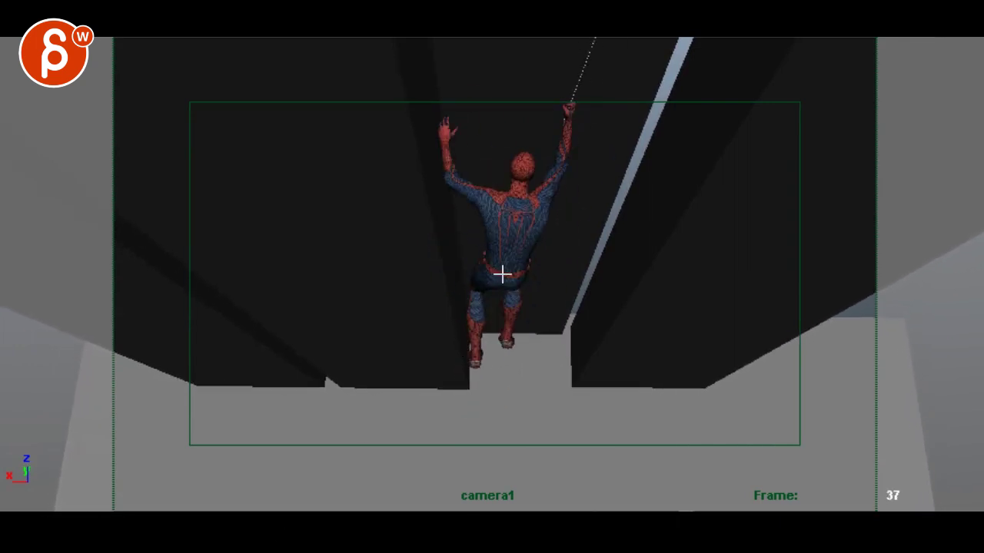
Compare frames 34 and 37, and at frame 37 sketch the free arm stretched out sideways from the shoulder
{"action": "key", "text": "Left"}
{"action": "key", "text": "Left"}
{"action": "key", "text": "Left"}
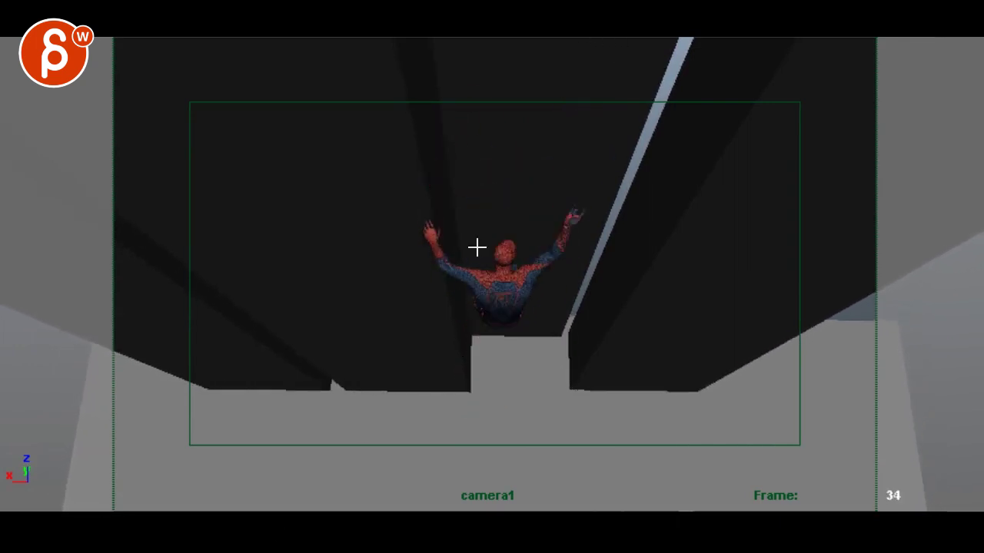
{"action": "key", "text": "Right"}
{"action": "key", "text": "Right"}
{"action": "key", "text": "Right"}
{"action": "left_click_drag", "start_coordinate": [498, 266], "coordinate": [513, 214]}
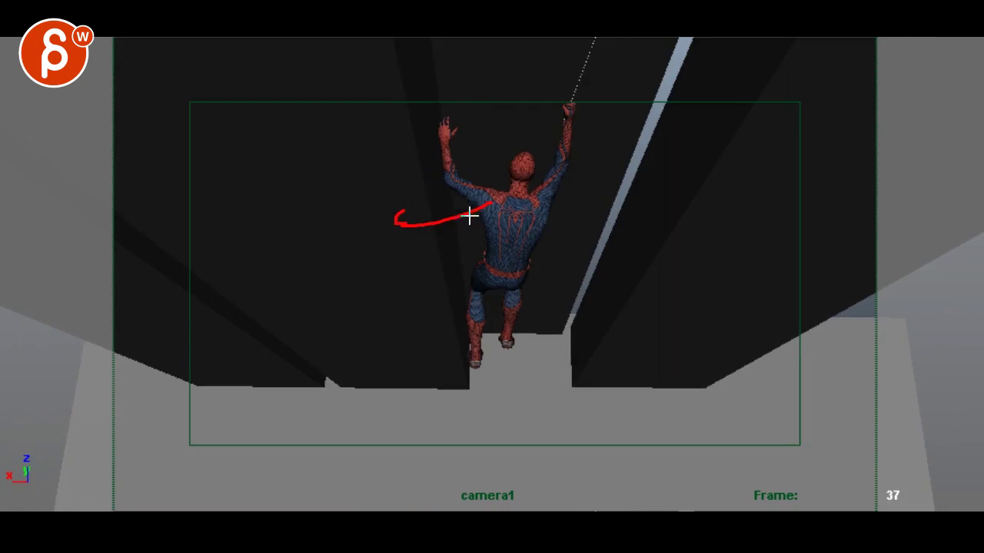
{"action": "left_click_drag", "start_coordinate": [487, 227], "coordinate": [492, 129]}
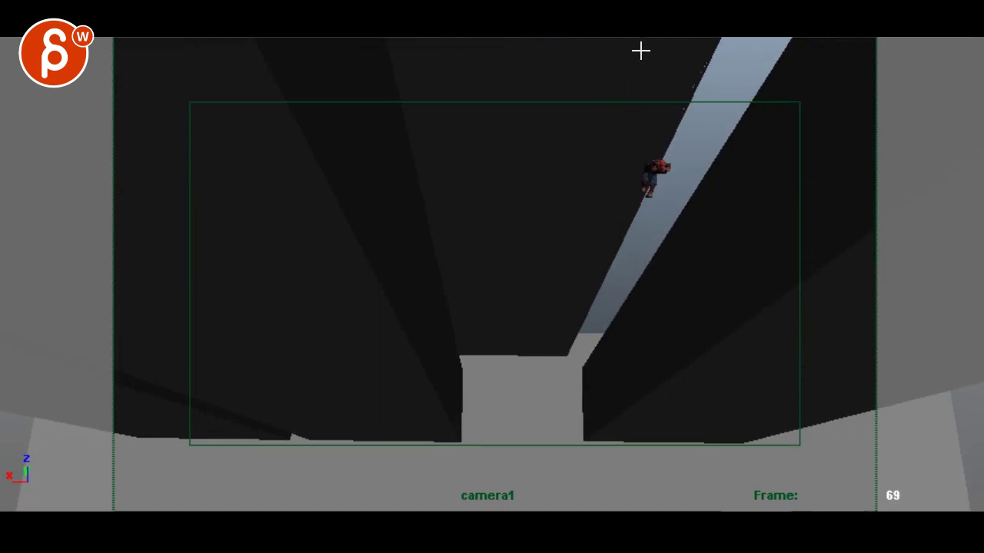
Around frame 69, sketch the diagonal path of the swing from the upper web area down toward the street gap
{"action": "left_click_drag", "start_coordinate": [641, 51], "coordinate": [520, 366]}
{"action": "mouse_move", "coordinate": [680, 57]}
{"action": "left_mouse_down"}
{"action": "mouse_move", "coordinate": [648, 94]}
{"action": "mouse_move", "coordinate": [580, 248]}
{"action": "mouse_move", "coordinate": [580, 304]}
{"action": "left_mouse_up"}
{"action": "key", "text": "Right"}
{"action": "mouse_move", "coordinate": [683, 122]}
{"action": "left_mouse_down"}
{"action": "mouse_move", "coordinate": [679, 149]}
{"action": "mouse_move", "coordinate": [624, 228]}
{"action": "left_mouse_up"}
{"action": "key", "text": "Right"}
Step back to frame 57 and forward to frame 95 to examine the swing away and the following rise between the buildings
{"action": "key", "text": "Left"}
{"action": "key", "text": "Left"}
{"action": "key", "text": "Left"}
{"action": "key", "text": "Left"}
{"action": "key", "text": "Left"}
{"action": "key", "text": "Left"}
{"action": "key", "text": "Left"}
{"action": "key", "text": "Left"}
{"action": "key", "text": "Left"}
{"action": "key", "text": "Left"}
{"action": "key", "text": "Left"}
{"action": "key", "text": "Left"}
{"action": "key", "text": "Left"}
{"action": "key", "text": "Left"}
{"action": "key", "text": "Left"}
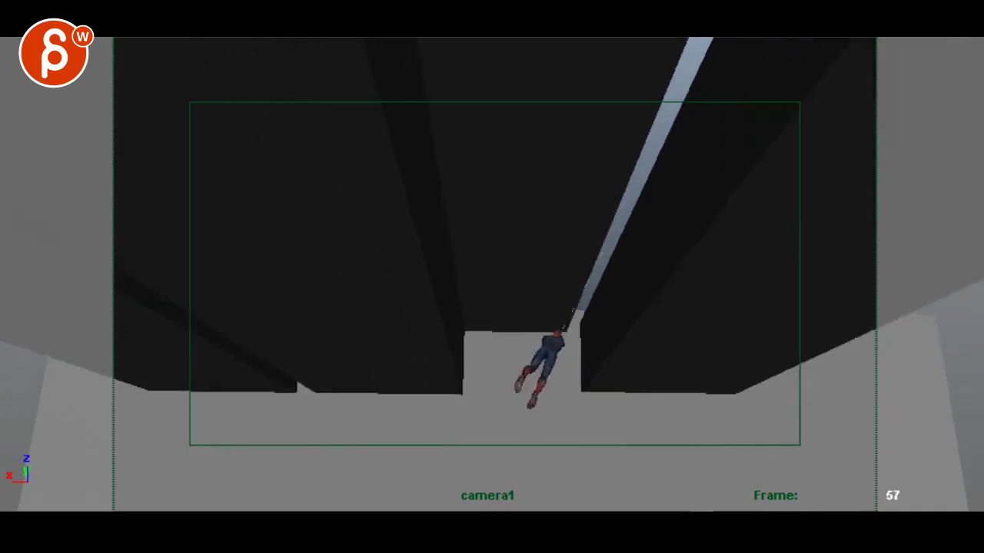
{"action": "key", "text": "Right"}
{"action": "key", "text": "Right"}
{"action": "key", "text": "Right"}
{"action": "key", "text": "Right"}
{"action": "key", "text": "Right"}
{"action": "key", "text": "Right"}
{"action": "key", "text": "Right"}
{"action": "key", "text": "Right"}
{"action": "key", "text": "Right"}
{"action": "key", "text": "Right"}
{"action": "key", "text": "Right"}
{"action": "key", "text": "Right"}
{"action": "key", "text": "Right"}
{"action": "key", "text": "Right"}
{"action": "key", "text": "Right"}
{"action": "key", "text": "Right"}
{"action": "key", "text": "Right"}
{"action": "key", "text": "Right"}
{"action": "key", "text": "Right"}
{"action": "key", "text": "Right"}
{"action": "key", "text": "Right"}
{"action": "key", "text": "Right"}
{"action": "key", "text": "Right"}
{"action": "key", "text": "Right"}
{"action": "key", "text": "Right"}
{"action": "key", "text": "Right"}
{"action": "key", "text": "Right"}
{"action": "key", "text": "Right"}
{"action": "key", "text": "Right"}
{"action": "key", "text": "Right"}
{"action": "key", "text": "Right"}
{"action": "key", "text": "Right"}
{"action": "key", "text": "Right"}
{"action": "key", "text": "Right"}
{"action": "key", "text": "Right"}
{"action": "key", "text": "Right"}
{"action": "key", "text": "Right"}
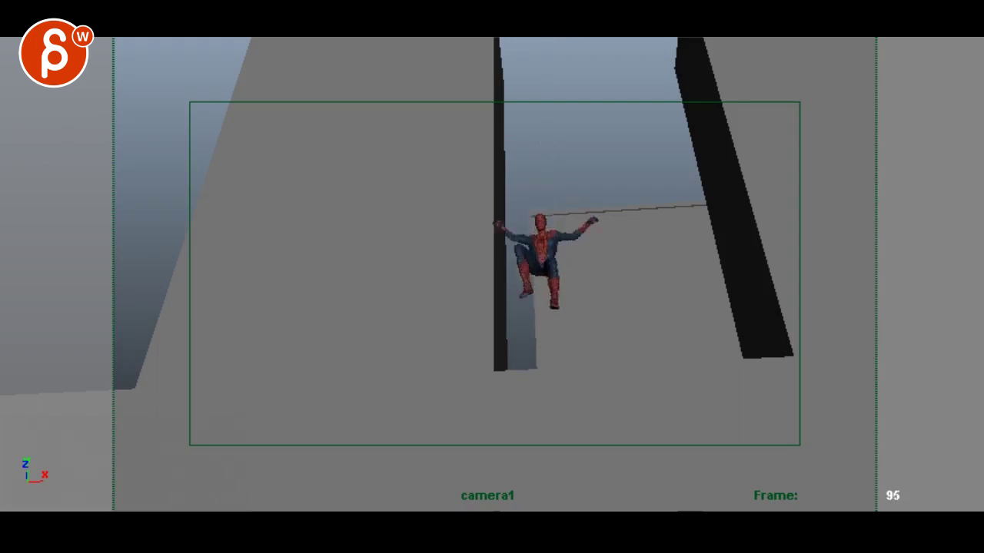
Step back and forth between frames 81 and 95 to examine the figure's upward motion on the web
{"action": "key", "text": "Left"}
{"action": "key", "text": "Left"}
{"action": "key", "text": "Left"}
{"action": "key", "text": "Left"}
{"action": "key", "text": "Left"}
{"action": "key", "text": "Left"}
{"action": "key", "text": "Left"}
{"action": "key", "text": "Left"}
{"action": "key", "text": "Left"}
{"action": "key", "text": "Left"}
{"action": "key", "text": "Left"}
{"action": "key", "text": "Left"}
{"action": "key", "text": "Left"}
{"action": "key", "text": "Left"}
{"action": "key", "text": "Left"}
{"action": "key", "text": "alt+comma"}
{"action": "key", "text": "alt+comma"}
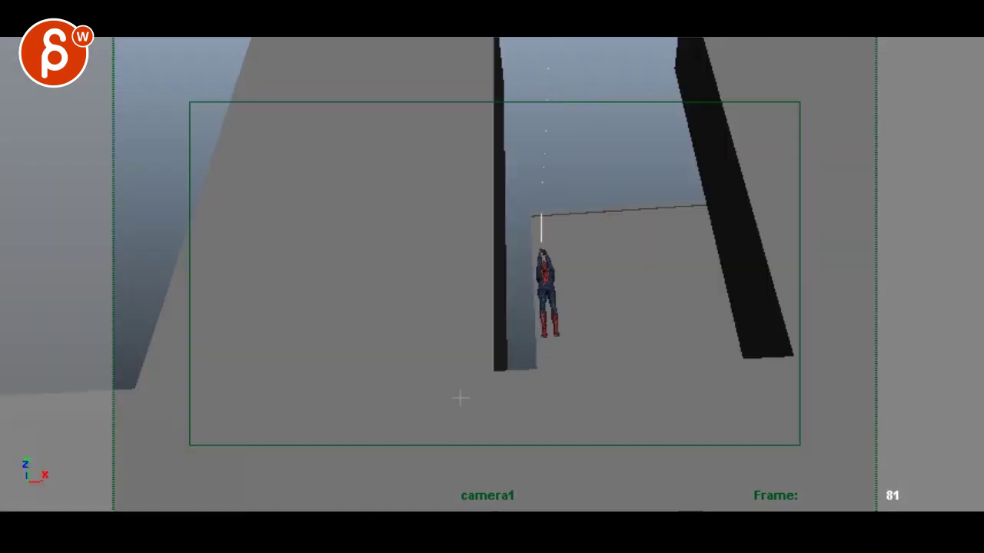
{"action": "key", "text": "Right"}
{"action": "key", "text": "Right"}
{"action": "key", "text": "Right"}
{"action": "key", "text": "Right"}
{"action": "key", "text": "Right"}
{"action": "key", "text": "Right"}
{"action": "key", "text": "Right"}
{"action": "key", "text": "Right"}
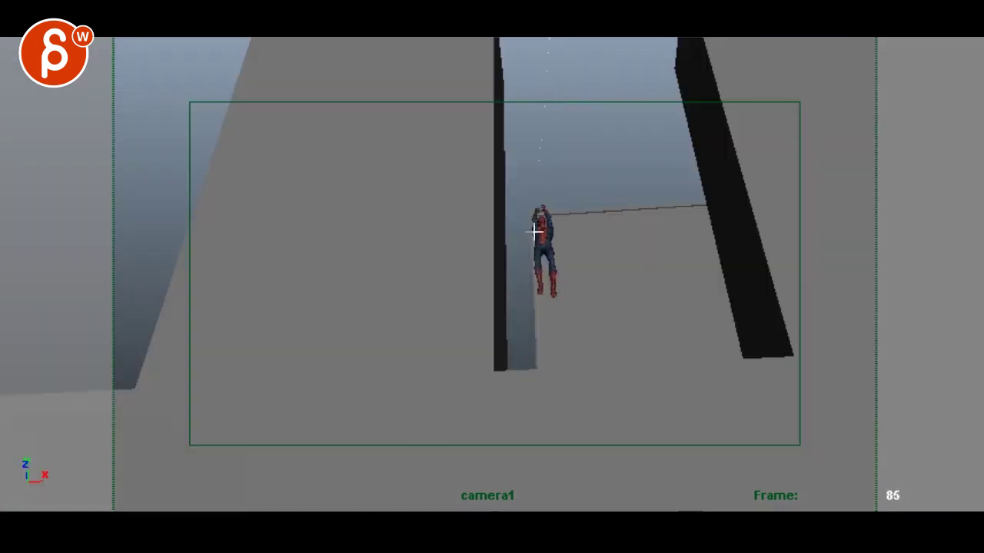
{"action": "key", "text": "Left"}
{"action": "key", "text": "Left"}
{"action": "key", "text": "Left"}
{"action": "key", "text": "Left"}
{"action": "key", "text": "Left"}
{"action": "key", "text": "Left"}
{"action": "key", "text": "Left"}
{"action": "key", "text": "Left"}
{"action": "key", "text": "Left"}
{"action": "key", "text": "Left"}
{"action": "key", "text": "Left"}
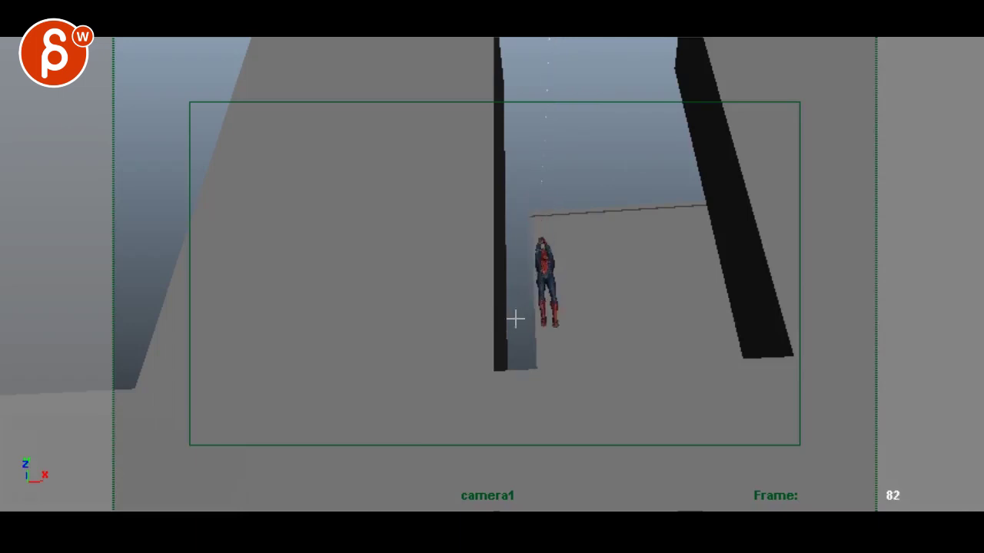
Step between frames 78 and 91 to examine the change from the straight hanging pose into the tucked, open-armed pose
{"action": "key", "text": "alt+comma"}
{"action": "key", "text": "alt+comma"}
{"action": "key", "text": "alt+period"}
{"action": "key", "text": "alt+period"}
{"action": "key", "text": "alt+comma"}
{"action": "key", "text": "alt+comma"}
{"action": "key", "text": "alt+comma"}
{"action": "key", "text": "alt+period"}
{"action": "key", "text": "alt+period"}
{"action": "key", "text": "alt+period"}
{"action": "key", "text": "alt+period"}
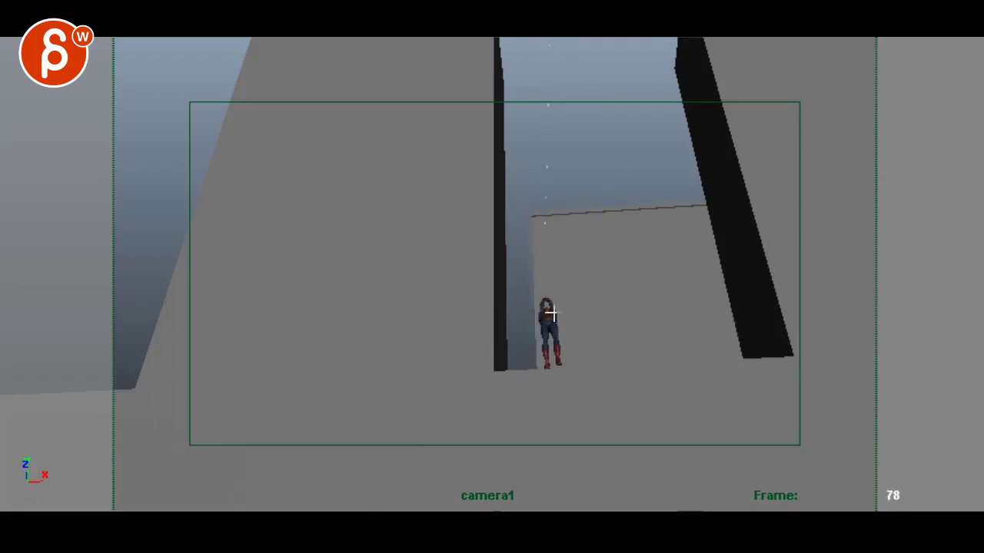
{"action": "key", "text": "alt+period"}
{"action": "key", "text": "alt+period"}
{"action": "key", "text": "alt+period"}
{"action": "key", "text": "alt+period"}
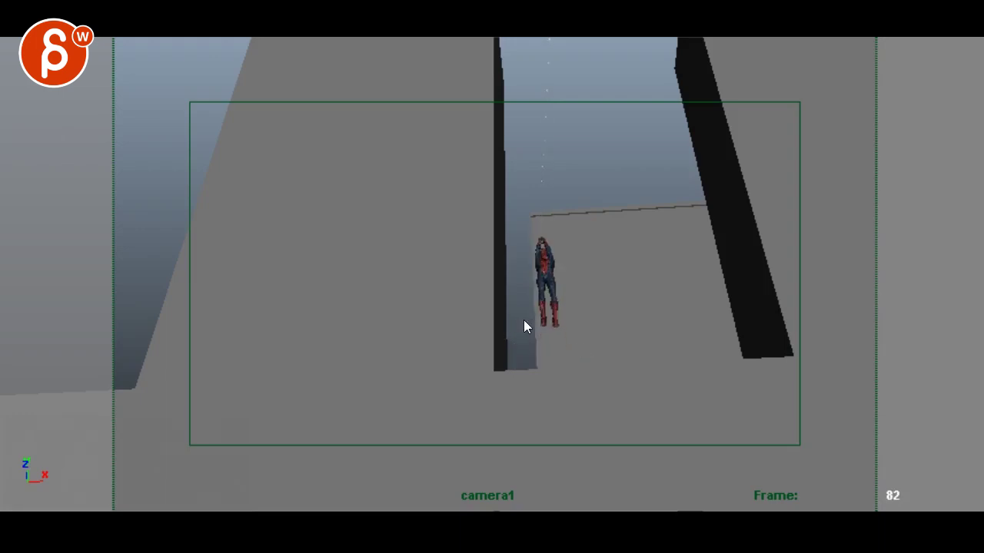
{"action": "key", "text": "alt+period"}
{"action": "key", "text": "alt+period"}
{"action": "key", "text": "alt+period"}
{"action": "key", "text": "alt+period"}
{"action": "key", "text": "alt+period"}
{"action": "key", "text": "alt+period"}
{"action": "key", "text": "alt+period"}
{"action": "key", "text": "alt+period"}
{"action": "key", "text": "alt+period"}
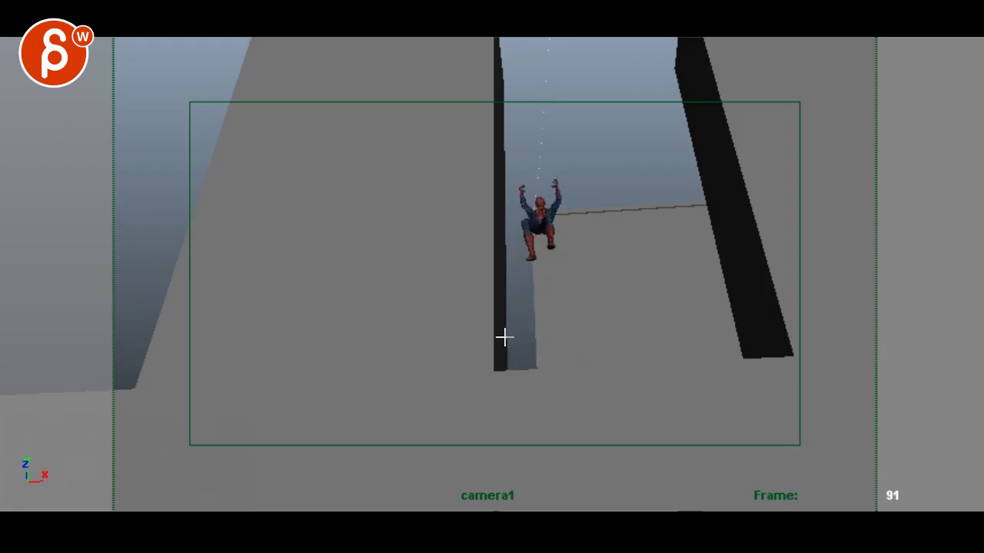
Step back and forth between frames 89 and 96 to examine the tucked figure opening his arms as he comes off the web
{"action": "key", "text": "alt+period"}
{"action": "key", "text": "alt+period"}
{"action": "key", "text": "alt+period"}
{"action": "key", "text": "alt+period"}
{"action": "key", "text": "alt+period"}
{"action": "key", "text": "alt+comma"}
{"action": "key", "text": "alt+comma"}
{"action": "key", "text": "alt+comma"}
{"action": "key", "text": "alt+comma"}
{"action": "key", "text": "alt+comma"}
{"action": "key", "text": "alt+comma"}
{"action": "key", "text": "alt+comma"}
{"action": "key", "text": "alt+period"}
{"action": "key", "text": "alt+period"}
{"action": "key", "text": "alt+period"}
{"action": "key", "text": "alt+period"}
{"action": "key", "text": "alt+period"}
{"action": "key", "text": "alt+period"}
{"action": "key", "text": "alt+comma"}
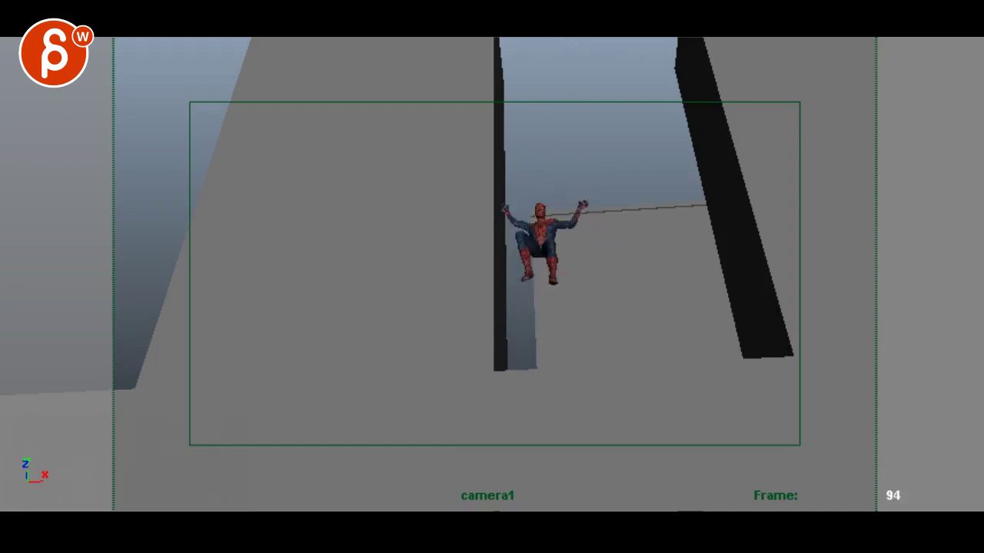
Step repeatedly from frame 94 past the cut at frame 100 and return to frame 97 to examine the spread-armed descent into the landing
{"action": "key", "text": "alt+period"}
{"action": "key", "text": "alt+period"}
{"action": "key", "text": "alt+period"}
{"action": "key", "text": "alt+period"}
{"action": "key", "text": "alt+period"}
{"action": "key", "text": "alt+period"}
{"action": "key", "text": "alt+period"}
{"action": "key", "text": "alt+comma"}
{"action": "key", "text": "alt+comma"}
{"action": "key", "text": "alt+comma"}
{"action": "key", "text": "alt+comma"}
{"action": "key", "text": "alt+comma"}
{"action": "key", "text": "alt+period"}
{"action": "key", "text": "alt+period"}
{"action": "key", "text": "alt+period"}
{"action": "key", "text": "alt+period"}
{"action": "key", "text": "alt+comma"}
{"action": "key", "text": "alt+comma"}
{"action": "key", "text": "alt+period"}
{"action": "key", "text": "alt+period"}
{"action": "key", "text": "alt+period"}
{"action": "key", "text": "alt+period"}
{"action": "key", "text": "alt+period"}
{"action": "key", "text": "alt+period"}
{"action": "key", "text": "alt+period"}
{"action": "key", "text": "alt+period"}
{"action": "key", "text": "alt+comma"}
{"action": "key", "text": "alt+comma"}
{"action": "key", "text": "alt+comma"}
{"action": "key", "text": "alt+comma"}
{"action": "key", "text": "alt+comma"}
{"action": "key", "text": "alt+comma"}
{"action": "key", "text": "alt+comma"}
{"action": "key", "text": "alt+comma"}
{"action": "key", "text": "alt+comma"}
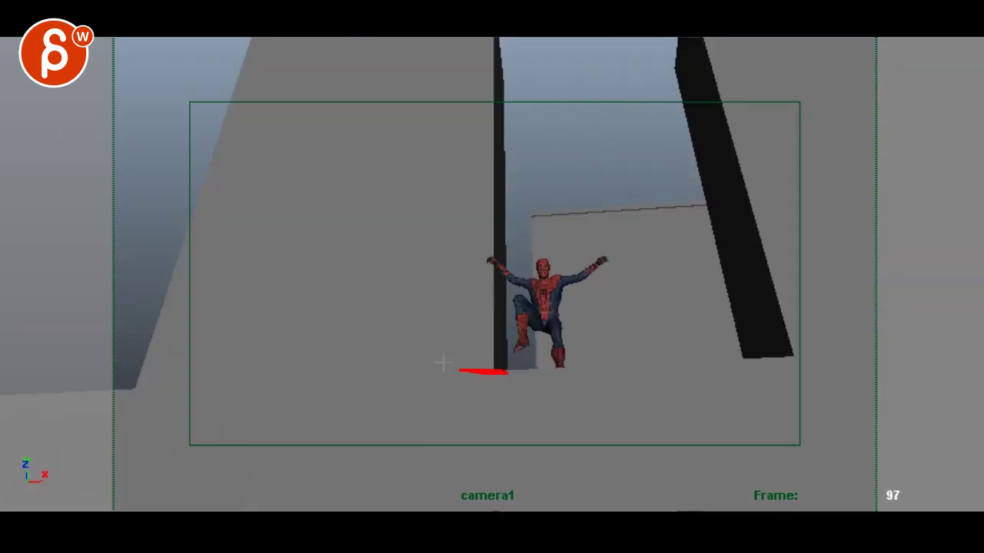
Sketch an up-and-down wavy curve beside the figure at frame 98 and a long horizontal line below him at frame 99
{"action": "key", "text": "Right"}
{"action": "mouse_move", "coordinate": [379, 323]}
{"action": "left_mouse_down"}
{"action": "mouse_move", "coordinate": [387, 294]}
{"action": "mouse_move", "coordinate": [309, 404]}
{"action": "left_mouse_up"}
{"action": "key", "text": "Right"}
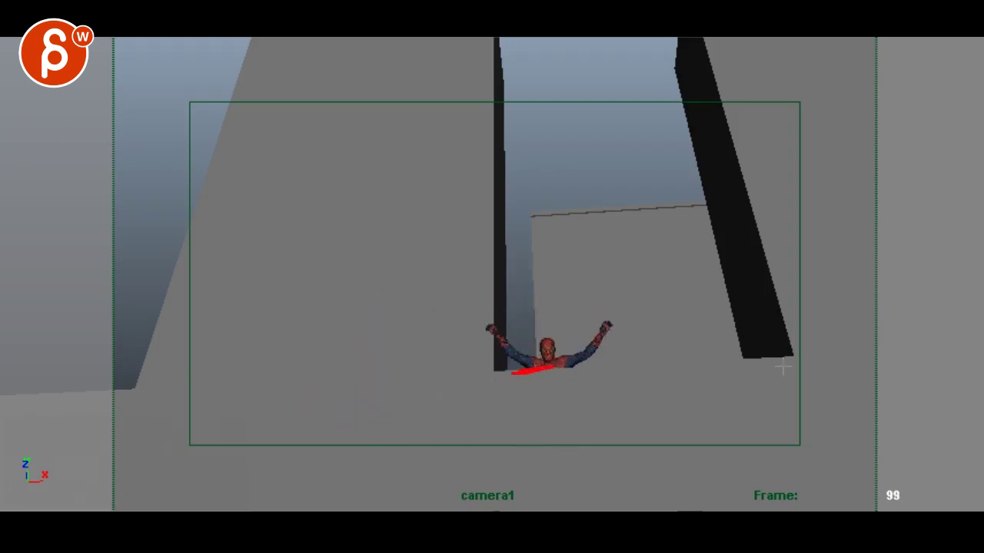
{"action": "left_click_drag", "start_coordinate": [732, 454], "coordinate": [393, 466]}
{"action": "key", "text": "alt+comma"}
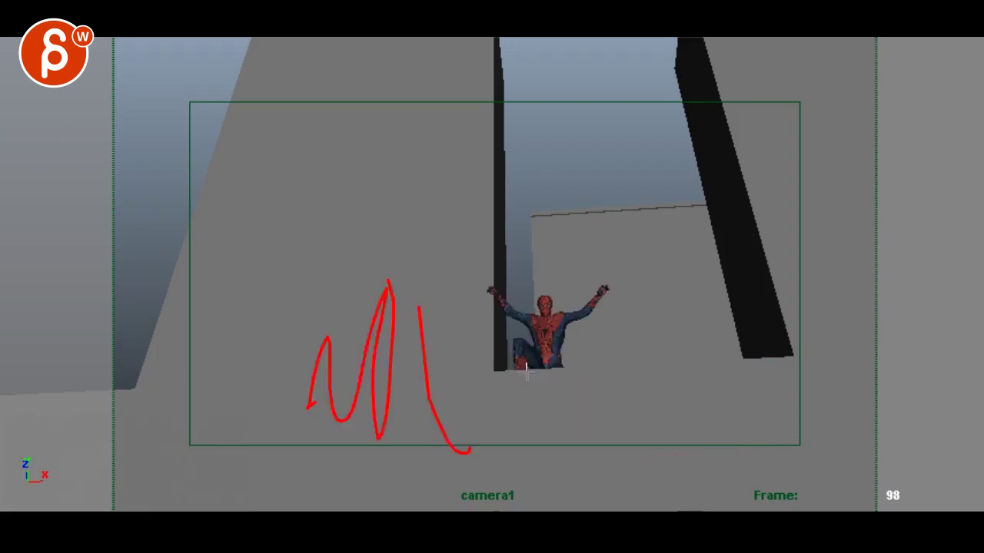
Step between frames 96 and 101 to examine how the figure drops behind the building edge before the cut
{"action": "key", "text": "alt+period"}
{"action": "key", "text": "alt+period"}
{"action": "key", "text": "alt+period"}
{"action": "key", "text": "alt+comma"}
{"action": "key", "text": "alt+comma"}
{"action": "key", "text": "alt+comma"}
{"action": "key", "text": "alt+period"}
{"action": "key", "text": "alt+period"}
{"action": "key", "text": "alt+comma"}
{"action": "key", "text": "alt+comma"}
{"action": "key", "text": "alt+comma"}
{"action": "key", "text": "alt+comma"}
{"action": "key", "text": "alt+period"}
{"action": "key", "text": "alt+period"}
{"action": "key", "text": "alt+period"}
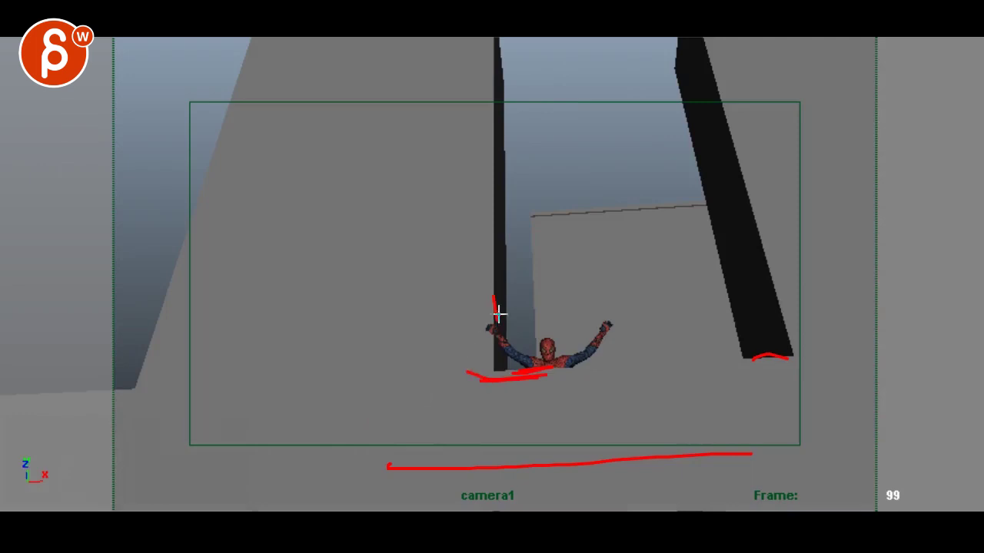
At frame 99, sketch a tall vertical stroke with a bent branch beside the raised hand and clear that frame's sketches
{"action": "left_click_drag", "start_coordinate": [378, 289], "coordinate": [409, 384]}
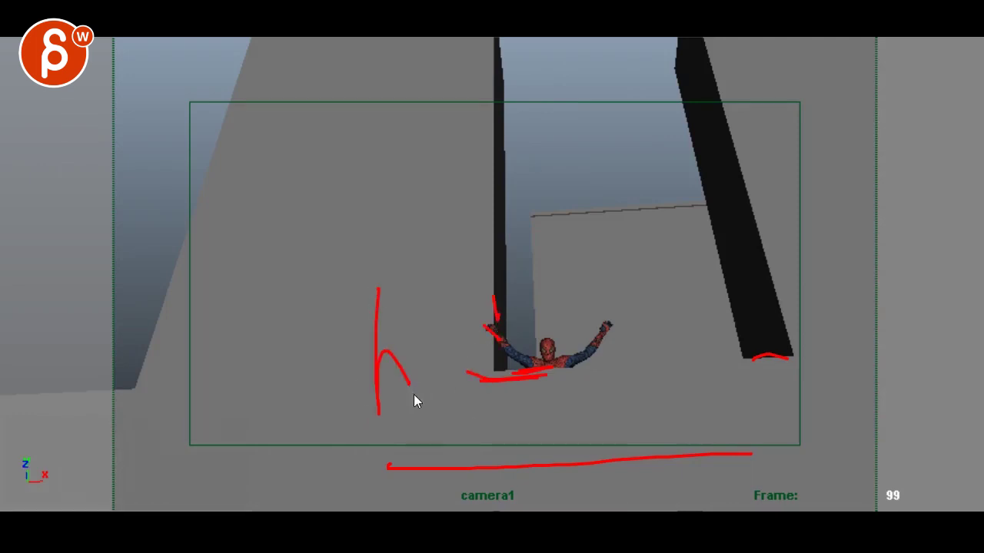
{"action": "key", "text": "e"}
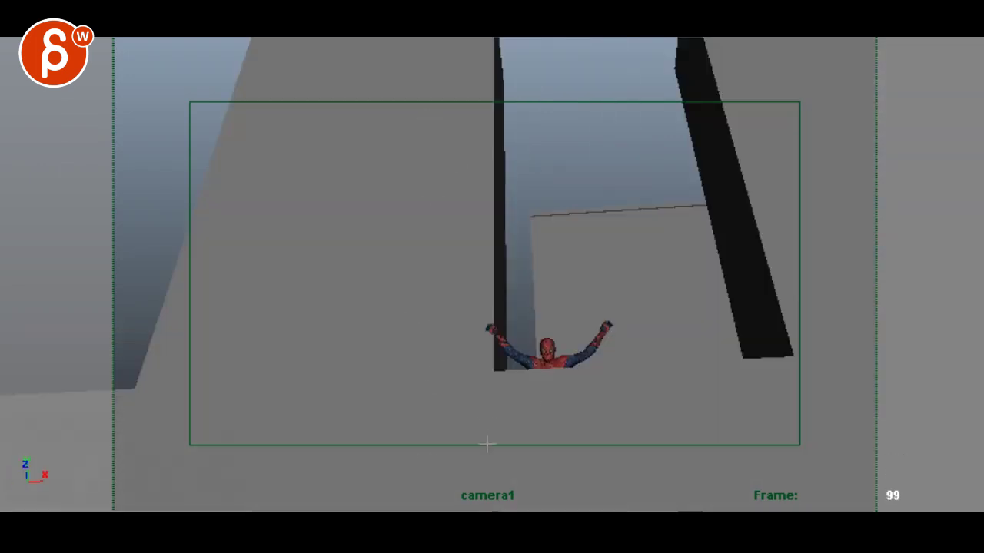
Step back and forth between frames 92 and 99 to compare the arm and leg poses throughout the descent
{"action": "key", "text": "alt+comma"}
{"action": "key", "text": "alt+comma"}
{"action": "key", "text": "alt+comma"}
{"action": "key", "text": "alt+comma"}
{"action": "key", "text": "alt+comma"}
{"action": "key", "text": "alt+comma"}
{"action": "key", "text": "alt+comma"}
{"action": "key", "text": "alt+period"}
{"action": "key", "text": "alt+period"}
{"action": "key", "text": "alt+period"}
{"action": "key", "text": "alt+period"}
{"action": "key", "text": "alt+period"}
{"action": "key", "text": "alt+period"}
{"action": "key", "text": "alt+period"}
{"action": "key", "text": "alt+comma"}
{"action": "key", "text": "alt+comma"}
{"action": "key", "text": "alt+comma"}
{"action": "key", "text": "alt+comma"}
{"action": "key", "text": "alt+comma"}
{"action": "key", "text": "alt+comma"}
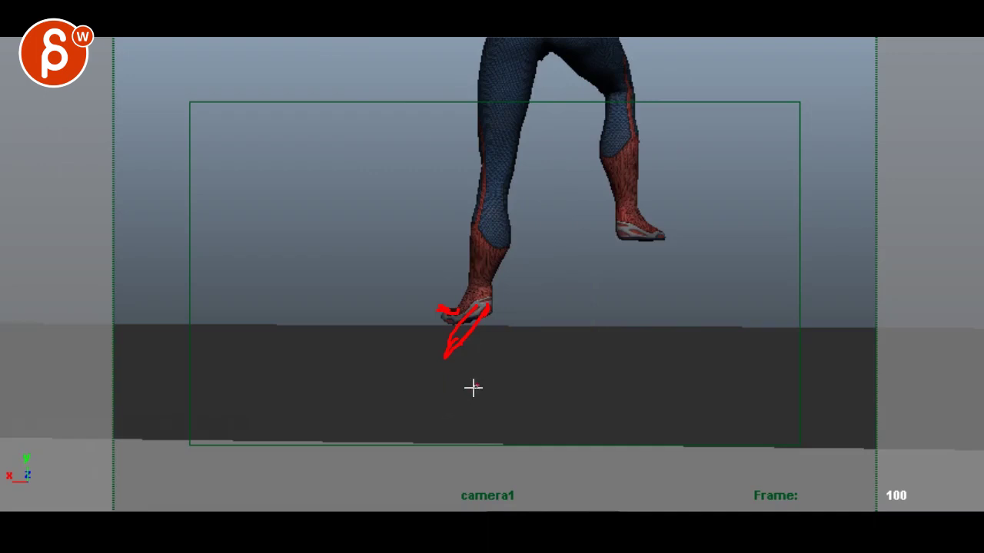
Sketch a mark below the landing foot at frame 100, play on, and sketch a stroke along the landed figure's outstretched arm
{"action": "left_click_drag", "start_coordinate": [450, 399], "coordinate": [464, 404]}
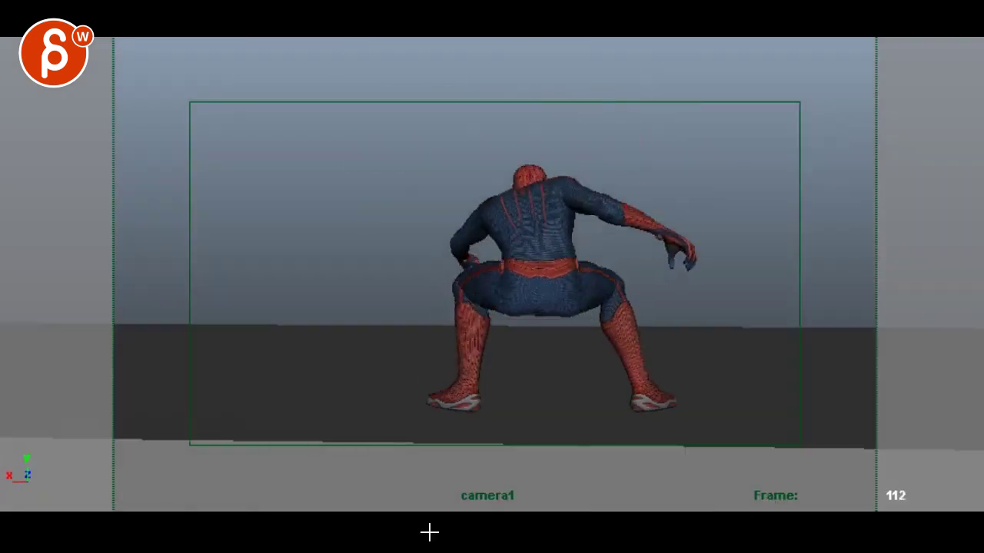
{"action": "key", "text": "space"}
{"action": "left_click_drag", "start_coordinate": [584, 164], "coordinate": [707, 248]}
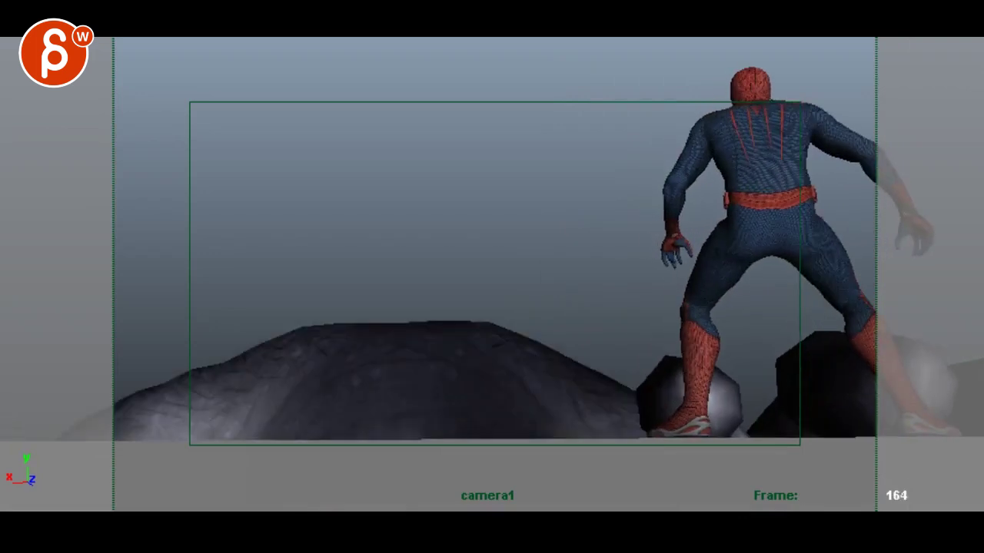
Mark the top of Venom's rising shape at frame 164 and the back of Spider-Man's head at frame 163
{"action": "mouse_move", "coordinate": [449, 322]}
{"action": "left_mouse_down"}
{"action": "mouse_move", "coordinate": [376, 394]}
{"action": "mouse_move", "coordinate": [462, 323]}
{"action": "left_mouse_up"}
{"action": "key", "text": "Left"}
{"action": "left_click_drag", "start_coordinate": [751, 89], "coordinate": [760, 134]}
{"action": "key", "text": "Right"}
Step back from frame 164 to frame 156 to examine Spider-Man's standing pose and Venom's first rise above the ground
{"action": "key", "text": "Left"}
{"action": "key", "text": "Left"}
{"action": "key", "text": "Left"}
{"action": "key", "text": "Left"}
{"action": "key", "text": "Left"}
{"action": "key", "text": "Left"}
{"action": "key", "text": "Left"}
{"action": "key", "text": "Left"}
{"action": "key", "text": "Left"}
{"action": "key", "text": "Left"}
{"action": "key", "text": "Left"}
{"action": "key", "text": "Left"}
{"action": "key", "text": "Left"}
{"action": "key", "text": "Left"}
{"action": "key", "text": "Left"}
{"action": "key", "text": "Left"}
{"action": "key", "text": "Left"}
{"action": "key", "text": "Left"}
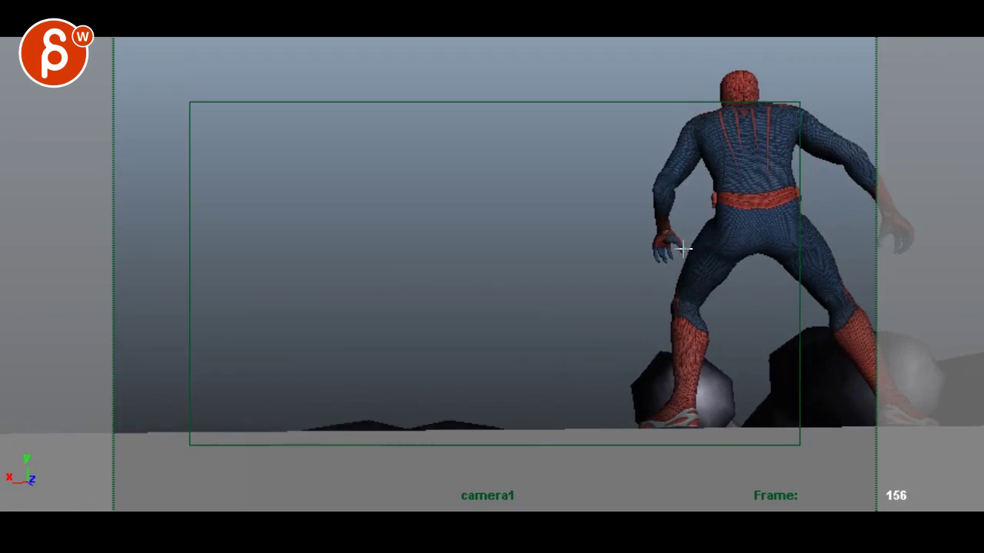
At frame 155, sketch a sideways arrow across Spider-Man's hips and trace his left foot and left arm
{"action": "key", "text": "Left"}
{"action": "left_click_drag", "start_coordinate": [724, 227], "coordinate": [807, 227]}
{"action": "left_click_drag", "start_coordinate": [647, 418], "coordinate": [681, 413]}
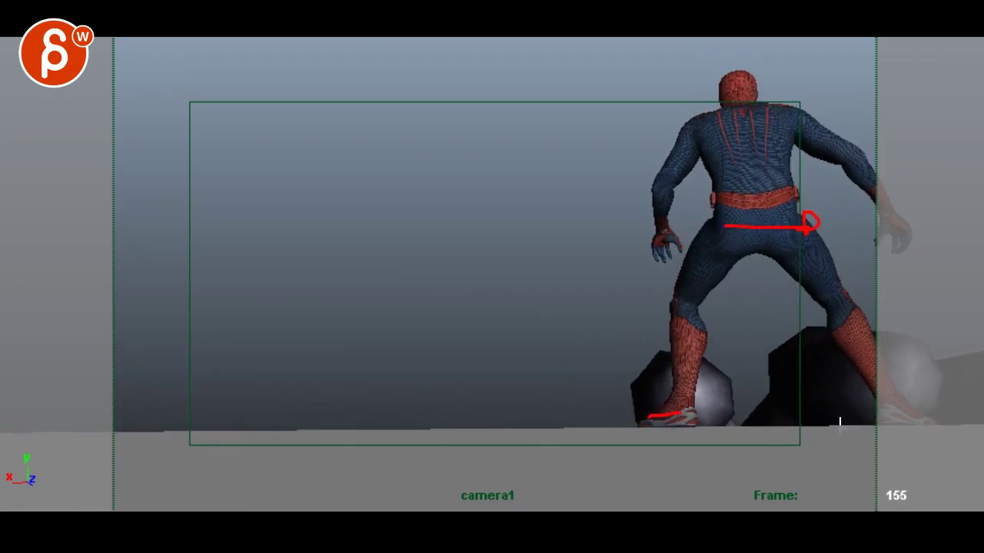
{"action": "left_click_drag", "start_coordinate": [694, 120], "coordinate": [653, 185]}
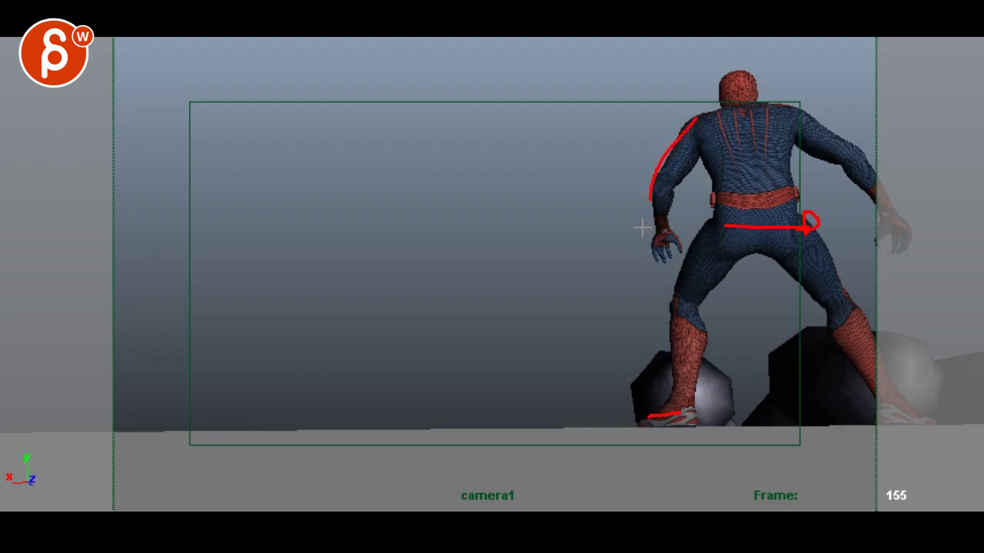
{"action": "mouse_move", "coordinate": [644, 224]}
{"action": "left_mouse_down"}
{"action": "mouse_move", "coordinate": [657, 226]}
{"action": "mouse_move", "coordinate": [648, 241]}
{"action": "left_mouse_up"}
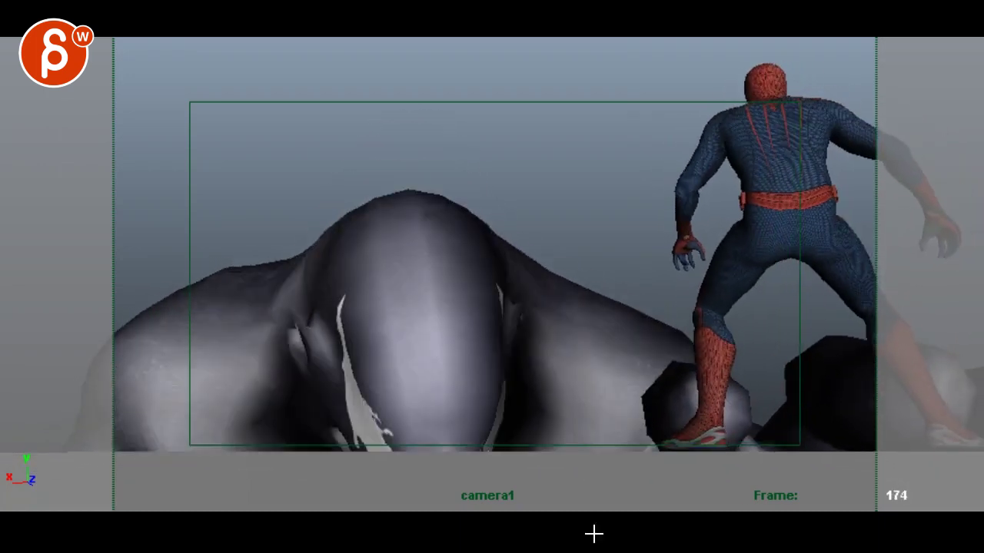
Between frames 174 and 194, sketch marks around Spider-Man's lower leg and the rocks, and strokes over Venom's shoulder and head
{"action": "mouse_move", "coordinate": [677, 332]}
{"action": "left_mouse_down"}
{"action": "mouse_move", "coordinate": [753, 371]}
{"action": "mouse_move", "coordinate": [807, 380]}
{"action": "left_mouse_up"}
{"action": "left_click_drag", "start_coordinate": [776, 394], "coordinate": [782, 369]}
{"action": "left_click_drag", "start_coordinate": [284, 264], "coordinate": [425, 214]}
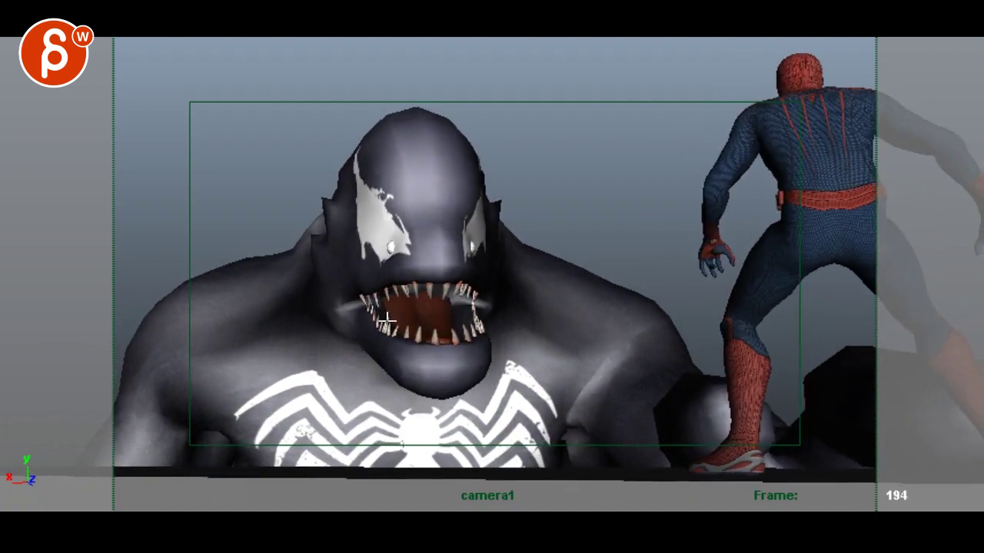
{"action": "mouse_move", "coordinate": [307, 240]}
{"action": "left_mouse_down"}
{"action": "mouse_move", "coordinate": [446, 413]}
{"action": "mouse_move", "coordinate": [392, 166]}
{"action": "left_mouse_up"}
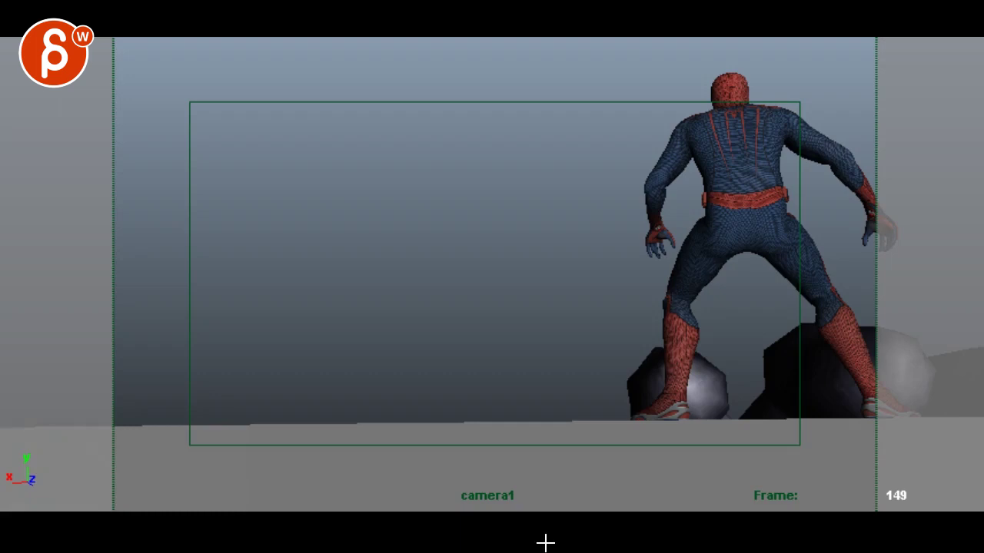
At frame 148, sketch a row of rounded rock shapes along the ground on both sides of Spider-Man's feet
{"action": "key", "text": "Left"}
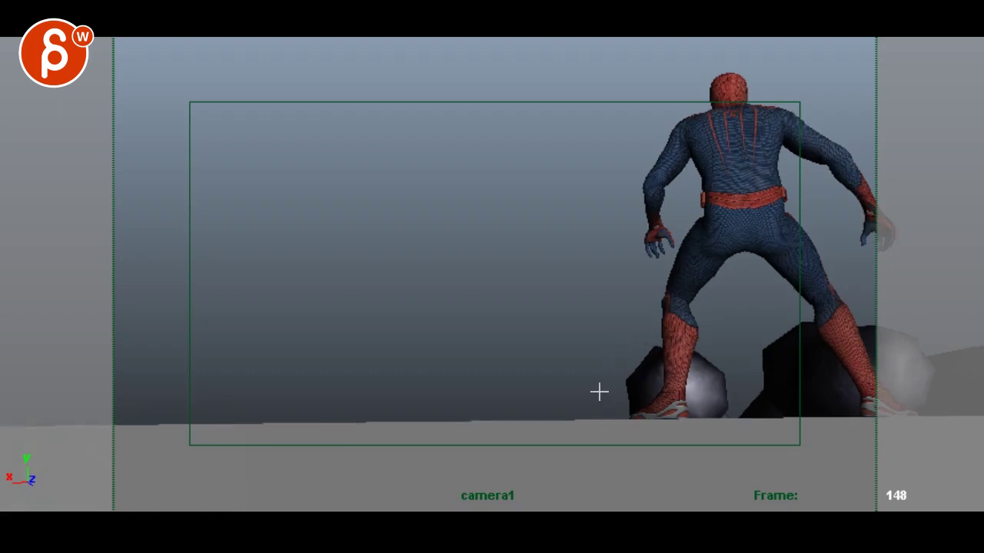
{"action": "mouse_move", "coordinate": [559, 372]}
{"action": "left_mouse_down"}
{"action": "mouse_move", "coordinate": [614, 378]}
{"action": "mouse_move", "coordinate": [593, 376]}
{"action": "mouse_move", "coordinate": [513, 410]}
{"action": "mouse_move", "coordinate": [585, 394]}
{"action": "left_mouse_up"}
{"action": "mouse_move", "coordinate": [749, 364]}
{"action": "left_mouse_down"}
{"action": "mouse_move", "coordinate": [704, 403]}
{"action": "mouse_move", "coordinate": [785, 385]}
{"action": "mouse_move", "coordinate": [718, 384]}
{"action": "left_mouse_up"}
{"action": "mouse_move", "coordinate": [837, 409]}
{"action": "left_mouse_down"}
{"action": "mouse_move", "coordinate": [843, 372]}
{"action": "mouse_move", "coordinate": [899, 363]}
{"action": "mouse_move", "coordinate": [919, 407]}
{"action": "mouse_move", "coordinate": [938, 398]}
{"action": "left_mouse_up"}
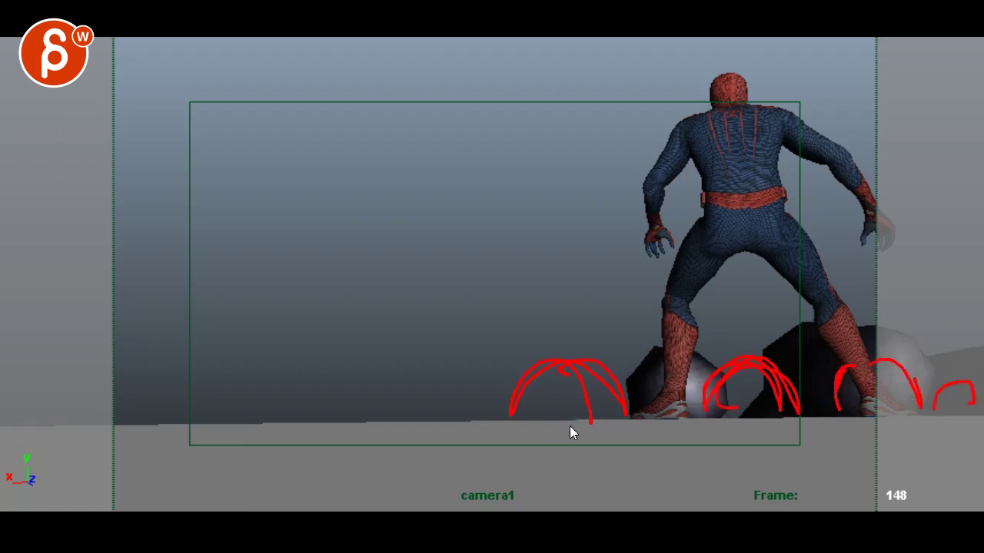
Step forward past frame 148 and sketch a stroke across Spider-Man's left foot in front of the small rock
{"action": "key", "text": "Right"}
{"action": "key", "text": "Right"}
{"action": "key", "text": "Right"}
{"action": "key", "text": "Right"}
{"action": "key", "text": "Right"}
{"action": "key", "text": "Right"}
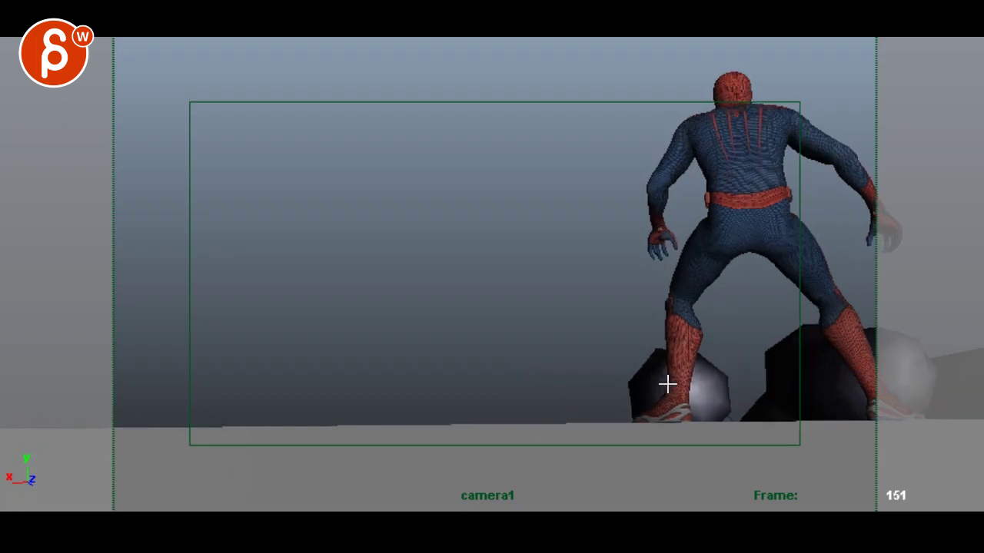
{"action": "left_click_drag", "start_coordinate": [625, 423], "coordinate": [705, 398]}
{"action": "key", "text": "Escape"}
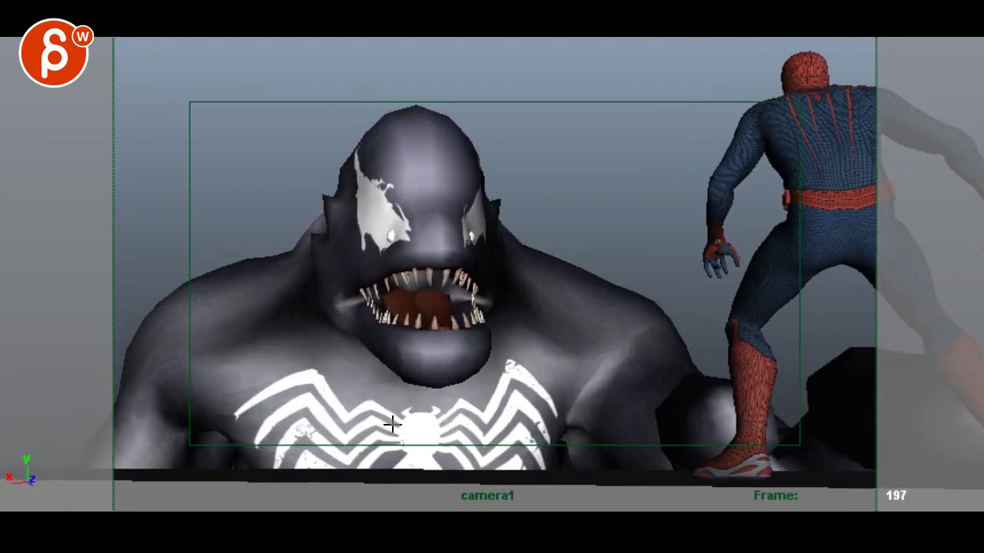
At frame 197, sketch curves from below Venom's chest up through his face, plus strokes across his shoulders and chest
{"action": "mouse_move", "coordinate": [441, 520]}
{"action": "left_mouse_down"}
{"action": "mouse_move", "coordinate": [464, 370]}
{"action": "mouse_move", "coordinate": [377, 262]}
{"action": "mouse_move", "coordinate": [390, 241]}
{"action": "mouse_move", "coordinate": [375, 250]}
{"action": "mouse_move", "coordinate": [425, 327]}
{"action": "mouse_move", "coordinate": [401, 186]}
{"action": "left_mouse_up"}
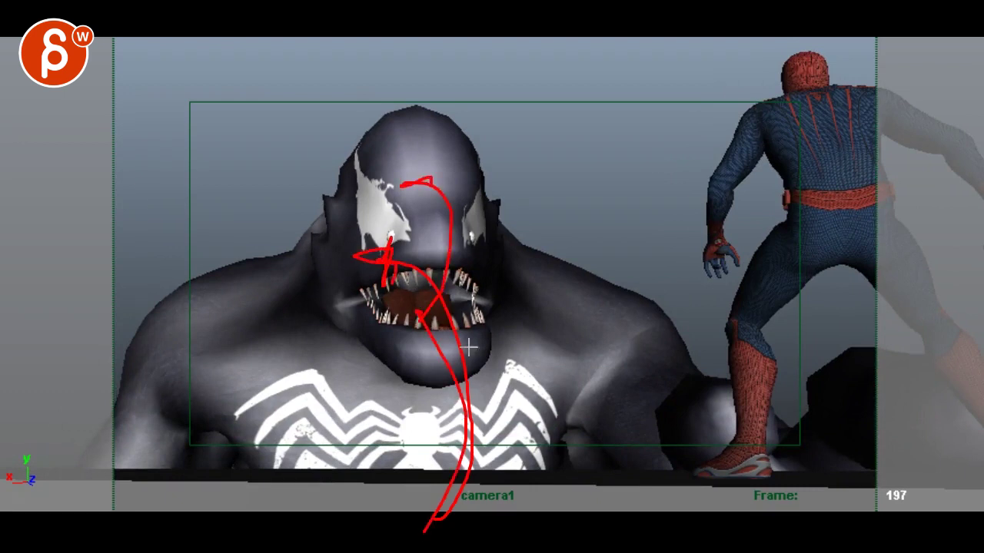
{"action": "left_click_drag", "start_coordinate": [641, 276], "coordinate": [229, 261]}
{"action": "mouse_move", "coordinate": [265, 384]}
{"action": "left_mouse_down"}
{"action": "mouse_move", "coordinate": [538, 412]}
{"action": "mouse_move", "coordinate": [581, 395]}
{"action": "mouse_move", "coordinate": [611, 415]}
{"action": "left_mouse_up"}
At frame 195, sketch a loop with cross strokes over Venom's right shoulder and chest, and an arc sweeping across the chest emblem
{"action": "key", "text": "Left"}
{"action": "key", "text": "Right"}
{"action": "key", "text": "Left"}
{"action": "key", "text": "alt+comma"}
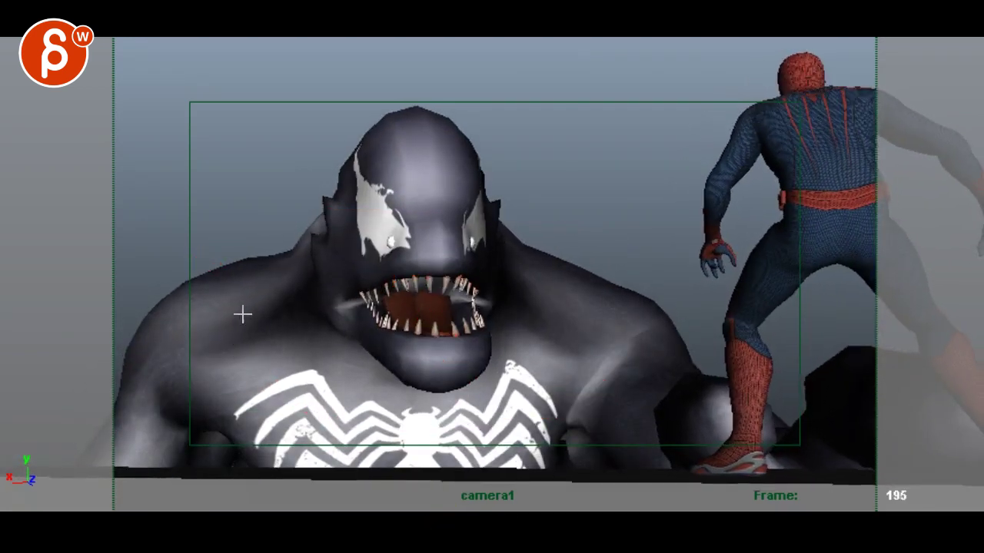
{"action": "mouse_move", "coordinate": [284, 287]}
{"action": "left_mouse_down"}
{"action": "mouse_move", "coordinate": [252, 407]}
{"action": "mouse_move", "coordinate": [286, 282]}
{"action": "mouse_move", "coordinate": [229, 373]}
{"action": "left_mouse_up"}
{"action": "left_click_drag", "start_coordinate": [281, 347], "coordinate": [265, 364]}
{"action": "left_click_drag", "start_coordinate": [271, 423], "coordinate": [298, 428]}
{"action": "left_click_drag", "start_coordinate": [275, 381], "coordinate": [256, 445]}
{"action": "mouse_move", "coordinate": [193, 334]}
{"action": "left_mouse_down"}
{"action": "mouse_move", "coordinate": [321, 420]}
{"action": "mouse_move", "coordinate": [513, 373]}
{"action": "left_mouse_up"}
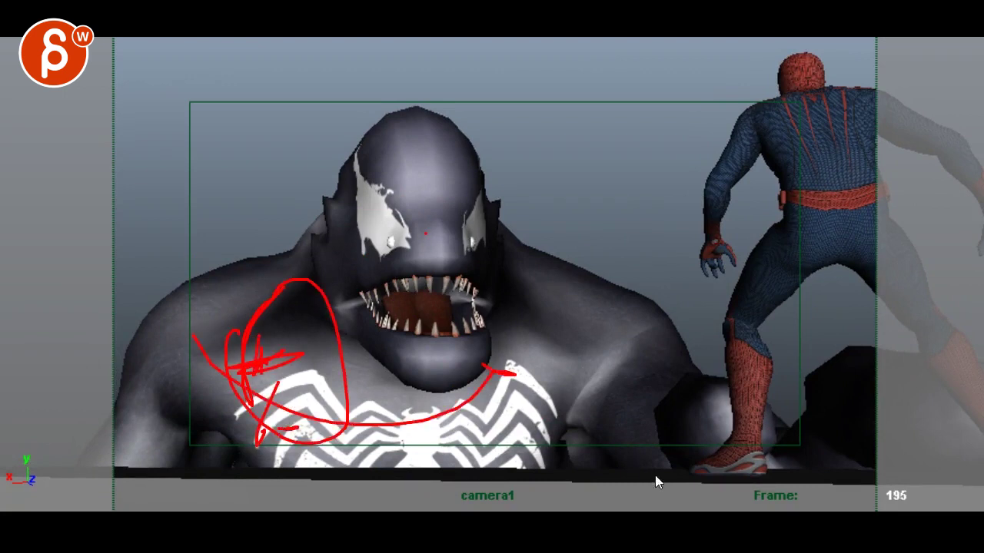
{"action": "key", "text": "Escape"}
Sketch a looped stroke and a shoulder-to-jaw arc on Venom at frame 210, and a long diagonal curve across his chest at frame 208
{"action": "key", "text": "alt+v"}
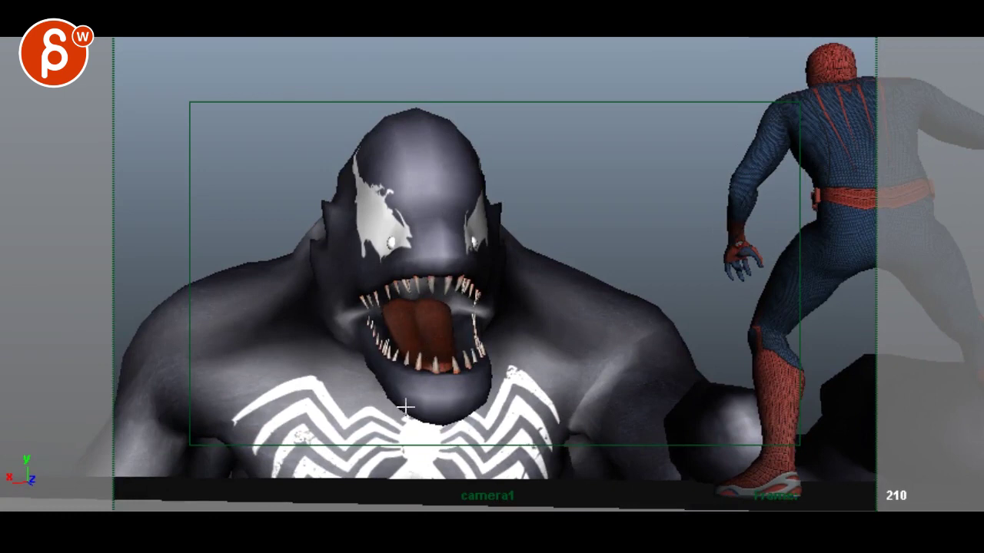
{"action": "left_click_drag", "start_coordinate": [384, 454], "coordinate": [317, 403]}
{"action": "mouse_move", "coordinate": [232, 325]}
{"action": "left_mouse_down"}
{"action": "mouse_move", "coordinate": [378, 369]}
{"action": "mouse_move", "coordinate": [388, 398]}
{"action": "left_mouse_up"}
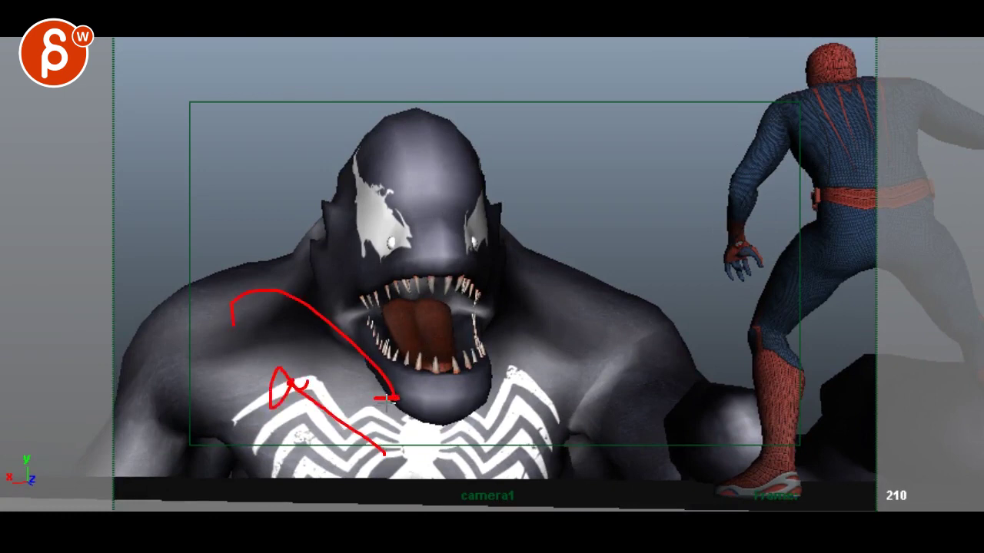
{"action": "key", "text": "Escape"}
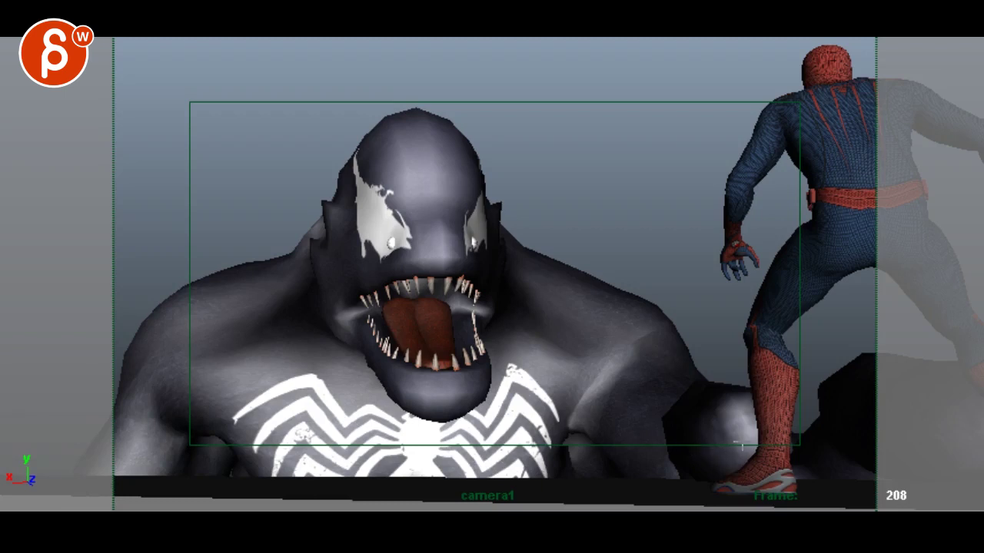
{"action": "left_click_drag", "start_coordinate": [621, 434], "coordinate": [266, 298]}
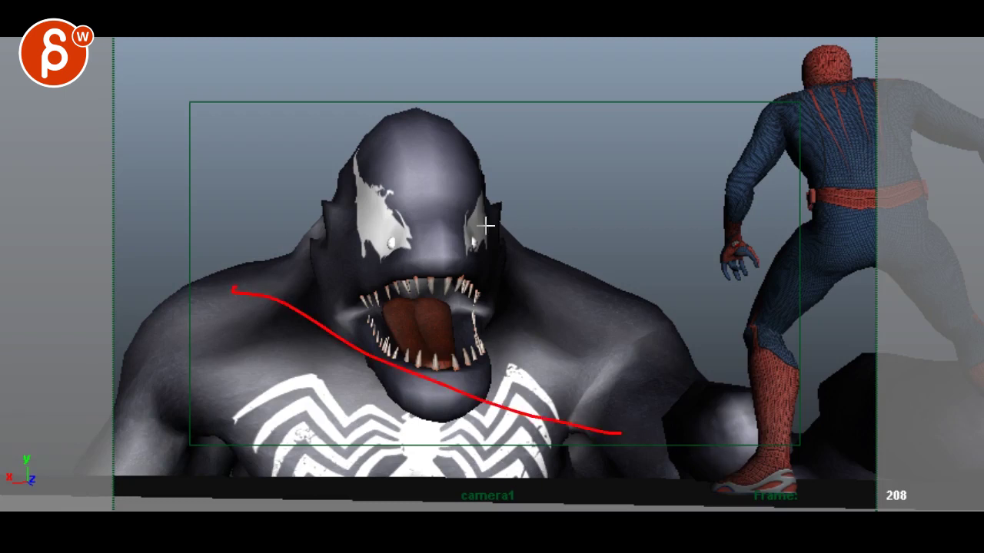
Sketch strokes over Venom's left eye and mouth, a long diagonal across his chest, and sweeping strokes beyond his right shoulder
{"action": "mouse_move", "coordinate": [466, 182]}
{"action": "left_mouse_down"}
{"action": "mouse_move", "coordinate": [437, 312]}
{"action": "mouse_move", "coordinate": [487, 250]}
{"action": "left_mouse_up"}
{"action": "left_click_drag", "start_coordinate": [644, 454], "coordinate": [196, 256]}
{"action": "left_click_drag", "start_coordinate": [251, 286], "coordinate": [80, 110]}
{"action": "mouse_move", "coordinate": [96, 344]}
{"action": "left_mouse_down"}
{"action": "mouse_move", "coordinate": [49, 259]}
{"action": "mouse_move", "coordinate": [2, 301]}
{"action": "left_mouse_up"}
{"action": "left_click_drag", "start_coordinate": [50, 89], "coordinate": [0, 158]}
{"action": "mouse_move", "coordinate": [382, 244]}
{"action": "left_mouse_down"}
{"action": "mouse_move", "coordinate": [361, 253]}
{"action": "mouse_move", "coordinate": [461, 338]}
{"action": "left_mouse_up"}
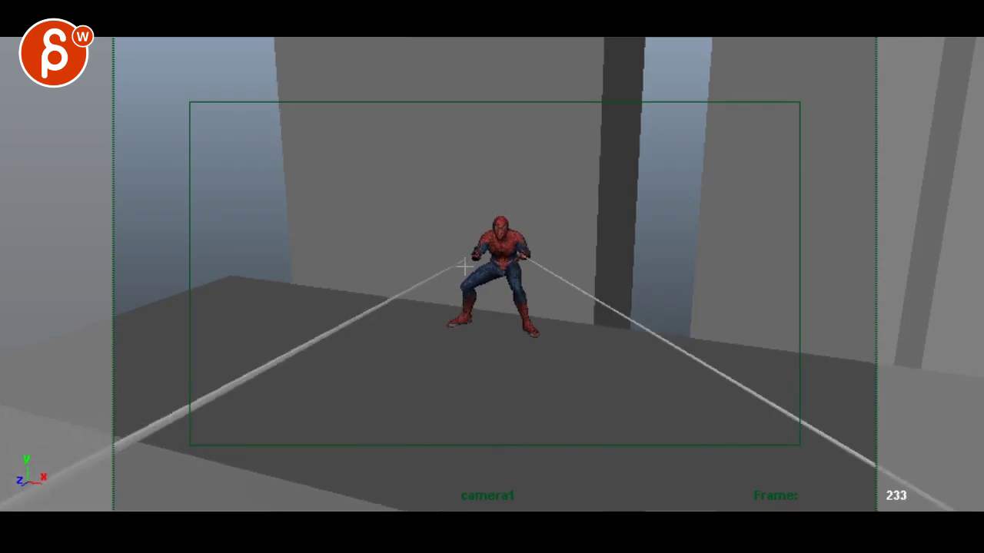
Step back to frame 232 and sketch a short stroke beside Spider-Man's right hand
{"action": "key", "text": "Left"}
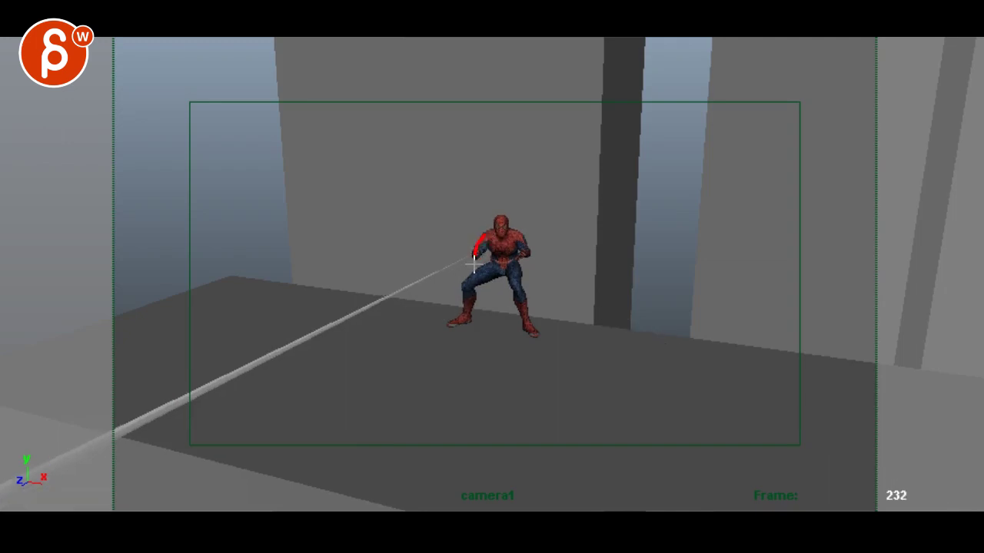
{"action": "left_click_drag", "start_coordinate": [470, 277], "coordinate": [454, 264]}
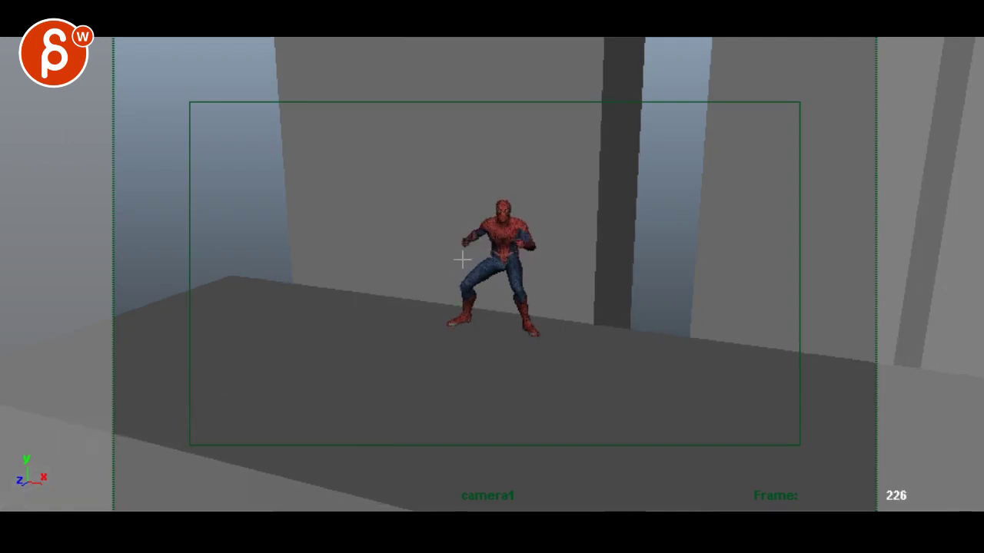
Step through frames 226 to 235 and back to examine the timing of Spider-Man's web shots
{"action": "key", "text": "Right"}
{"action": "key", "text": "Right"}
{"action": "key", "text": "Right"}
{"action": "key", "text": "Right"}
{"action": "key", "text": "Right"}
{"action": "key", "text": "Right"}
{"action": "key", "text": "Right"}
{"action": "key", "text": "Right"}
{"action": "key", "text": "Right"}
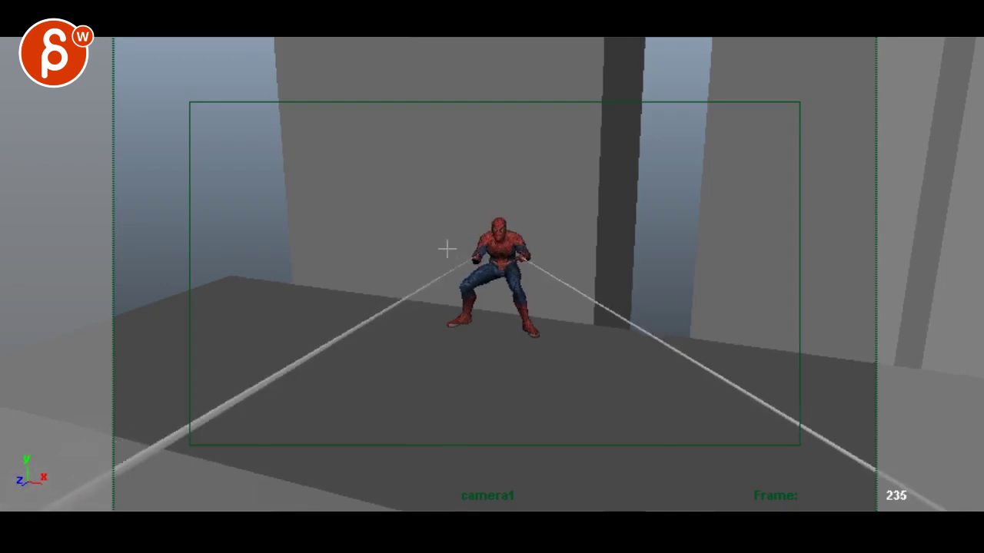
{"action": "key", "text": "Left"}
{"action": "key", "text": "Left"}
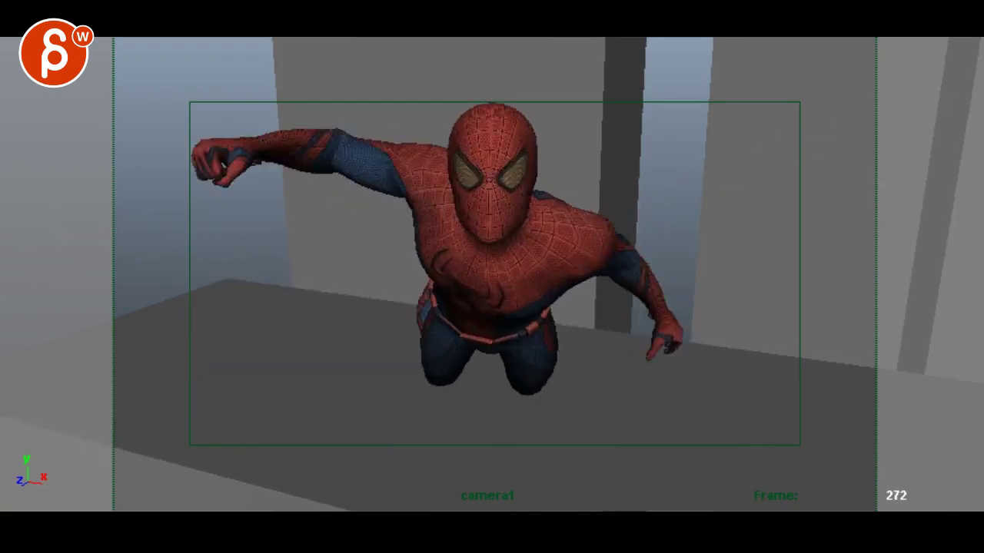
Sketch along Spider-Man's left arm at frame 272, strokes across his upper body at frame 275, and a circle around his raised fist at frame 276
{"action": "left_click_drag", "start_coordinate": [618, 208], "coordinate": [640, 380]}
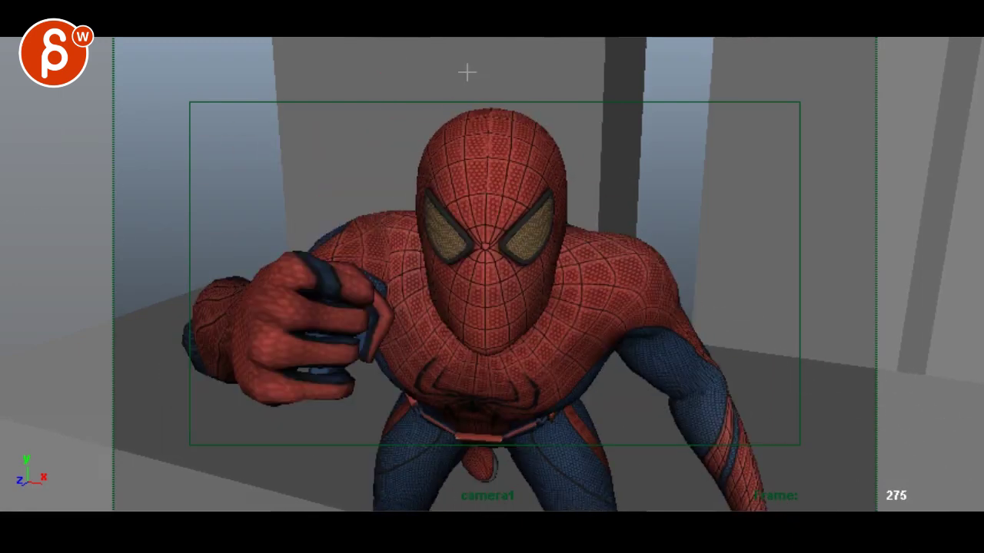
{"action": "left_click_drag", "start_coordinate": [638, 213], "coordinate": [365, 283]}
{"action": "mouse_move", "coordinate": [914, 4]}
{"action": "left_mouse_down"}
{"action": "mouse_move", "coordinate": [758, 251]}
{"action": "mouse_move", "coordinate": [412, 203]}
{"action": "mouse_move", "coordinate": [201, 264]}
{"action": "left_mouse_up"}
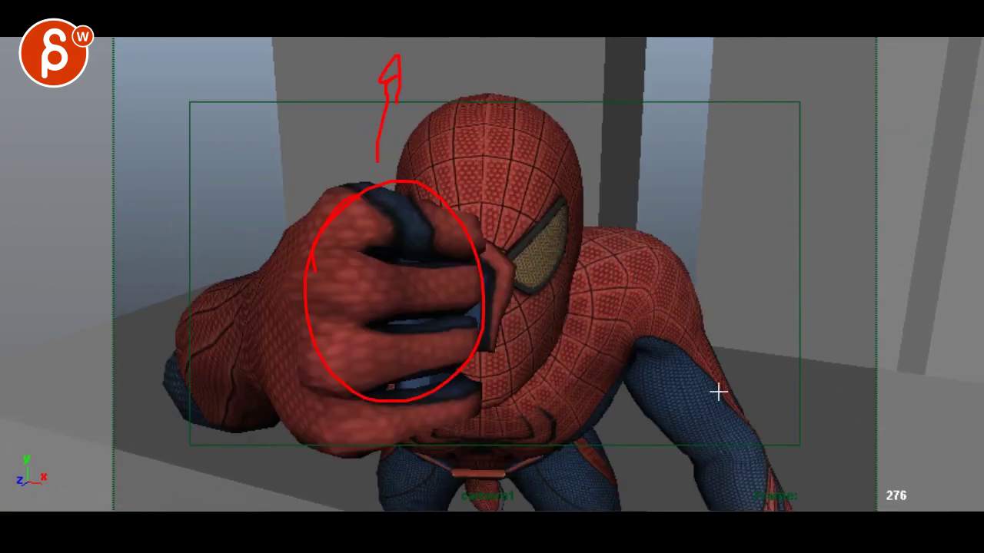
{"action": "left_click_drag", "start_coordinate": [314, 255], "coordinate": [306, 269]}
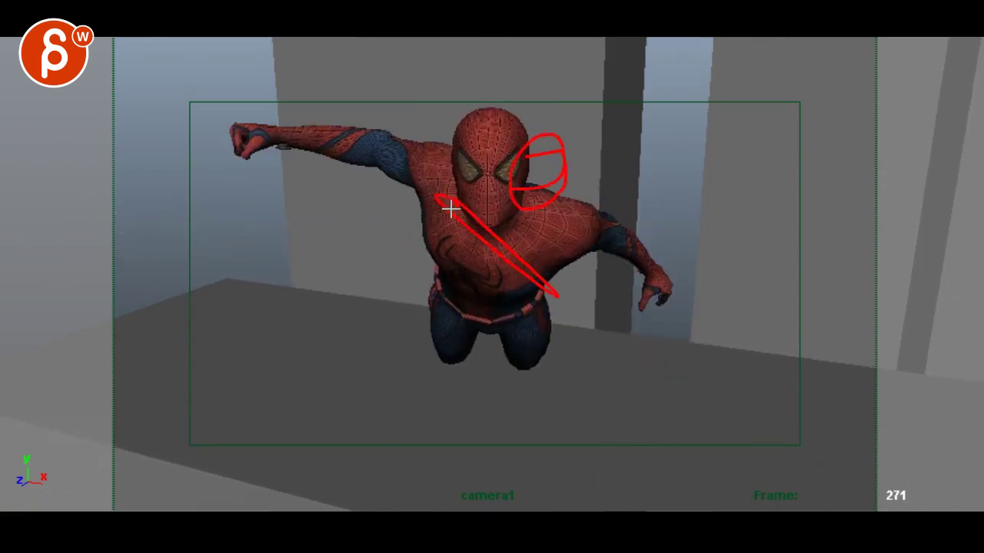
At frame 271, circle Spider-Man's right forearm, sketch a stroke down from it, and step forward to frame 275
{"action": "left_click_drag", "start_coordinate": [359, 114], "coordinate": [346, 138]}
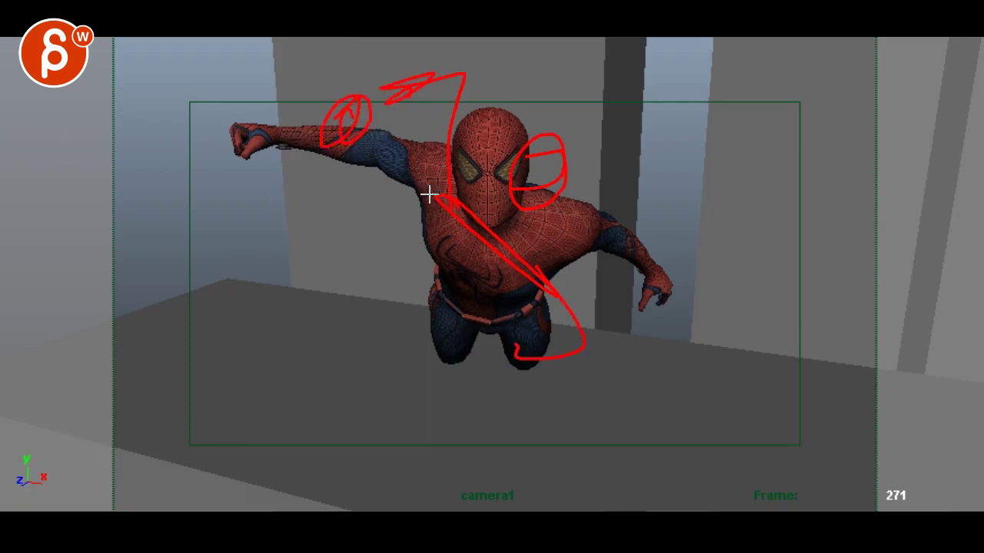
{"action": "key", "text": "Right"}
{"action": "left_click_drag", "start_coordinate": [361, 112], "coordinate": [324, 282]}
{"action": "key", "text": "Right"}
{"action": "key", "text": "Right"}
{"action": "key", "text": "Right"}
{"action": "key", "text": "Right"}
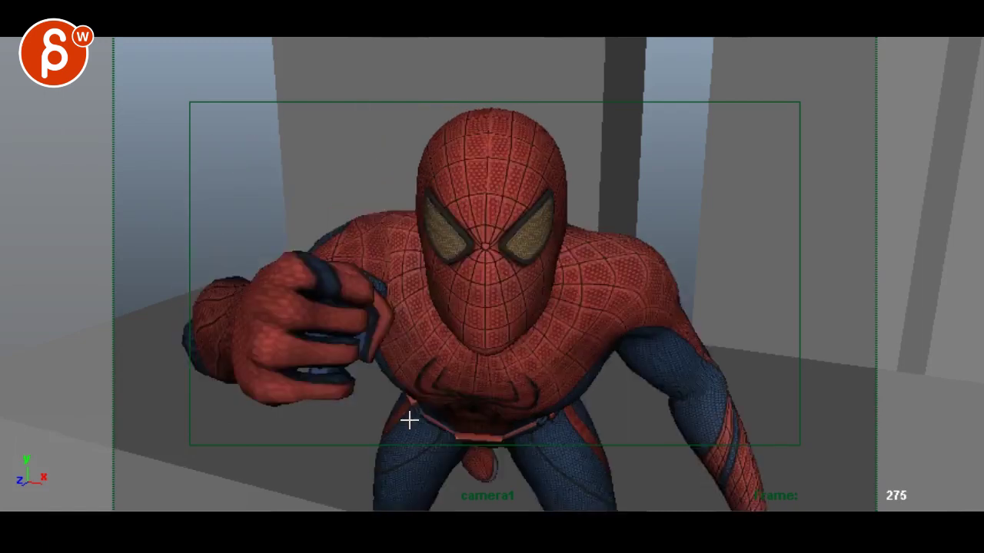
Step back and forth around frames 273 to 276, and back to frame 238, to examine Spider-Man's lunge toward the camera
{"action": "key", "text": "Left"}
{"action": "key", "text": "Left"}
{"action": "key", "text": "Left"}
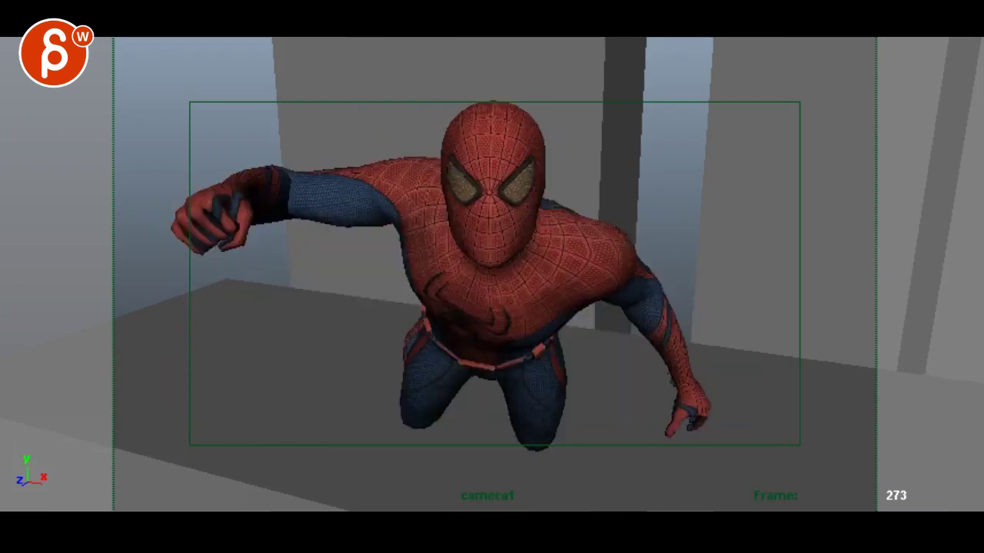
{"action": "key", "text": "Right"}
{"action": "key", "text": "Right"}
{"action": "key", "text": "Right"}
{"action": "key", "text": "Left"}
{"action": "key", "text": "Left"}
{"action": "key", "text": "Left"}
{"action": "key", "text": "Left"}
{"action": "key", "text": "Left"}
{"action": "key", "text": "Left"}
{"action": "key", "text": "Left"}
{"action": "key", "text": "Left"}
{"action": "key", "text": "Left"}
{"action": "key", "text": "Left"}
{"action": "key", "text": "Left"}
{"action": "key", "text": "Left"}
{"action": "key", "text": "Left"}
{"action": "key", "text": "Left"}
{"action": "key", "text": "Left"}
{"action": "key", "text": "Left"}
{"action": "key", "text": "Left"}
{"action": "left_click_drag", "start_coordinate": [894, 550], "coordinate": [831, 551]}
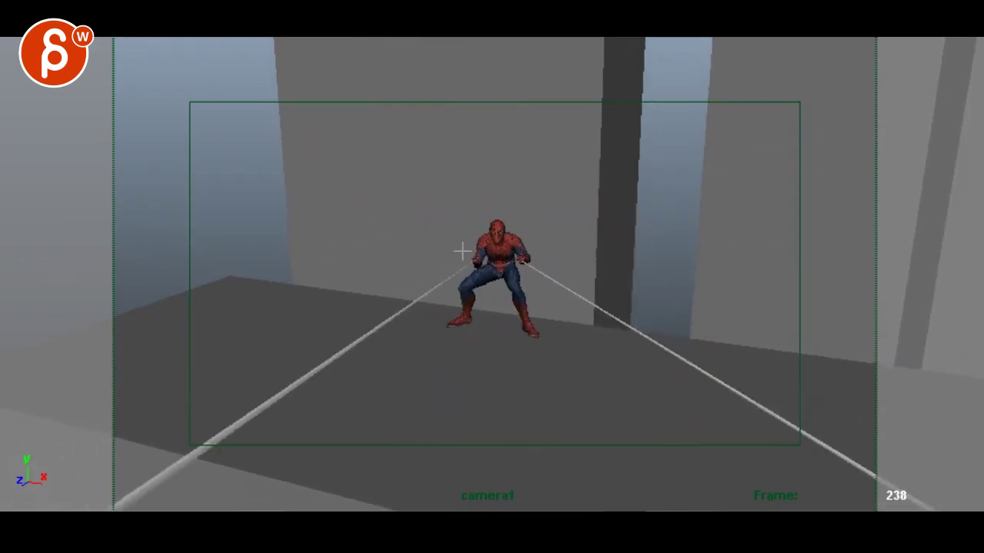
Sketch a stroke outward from Spider-Man's right hand at frame 238, and a rough pose with head circle, arms and zigzag torso at frame 276
{"action": "mouse_move", "coordinate": [463, 252]}
{"action": "left_mouse_down"}
{"action": "mouse_move", "coordinate": [261, 186]}
{"action": "mouse_move", "coordinate": [134, 223]}
{"action": "left_mouse_up"}
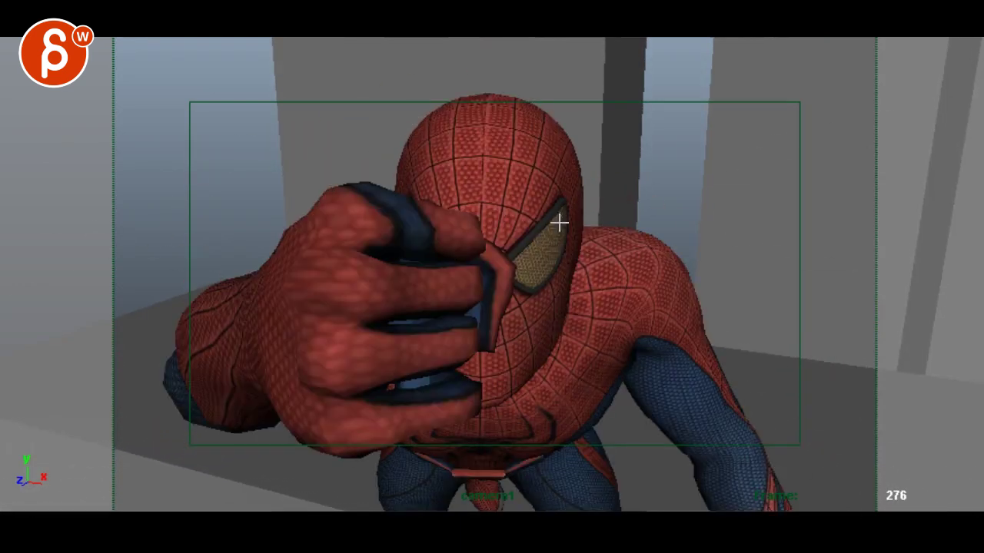
{"action": "mouse_move", "coordinate": [567, 52]}
{"action": "left_mouse_down"}
{"action": "mouse_move", "coordinate": [462, 36]}
{"action": "mouse_move", "coordinate": [270, 298]}
{"action": "mouse_move", "coordinate": [435, 167]}
{"action": "mouse_move", "coordinate": [464, 365]}
{"action": "mouse_move", "coordinate": [430, 378]}
{"action": "left_mouse_up"}
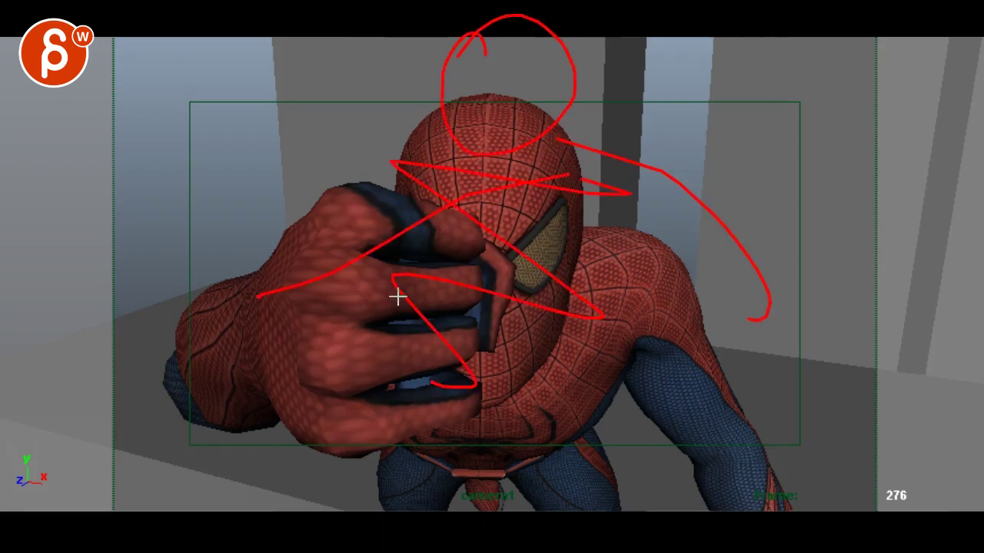
{"action": "left_click_drag", "start_coordinate": [706, 118], "coordinate": [700, 384]}
{"action": "left_click_drag", "start_coordinate": [397, 147], "coordinate": [266, 402]}
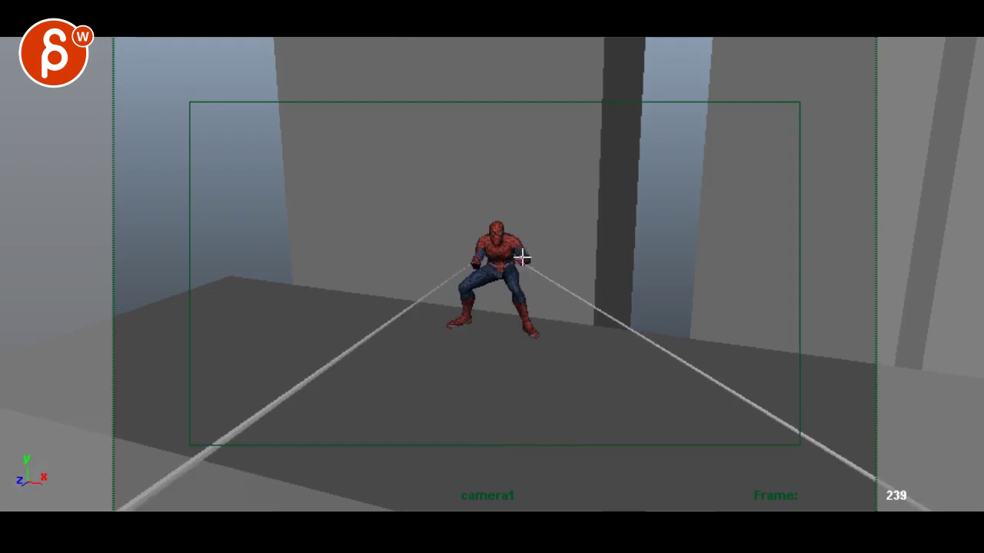
Sketch strokes outward from Spider-Man's left hand at frame 239, over his body at frame 224, and along his left-hand web around frame 236
{"action": "left_click_drag", "start_coordinate": [521, 253], "coordinate": [840, 246]}
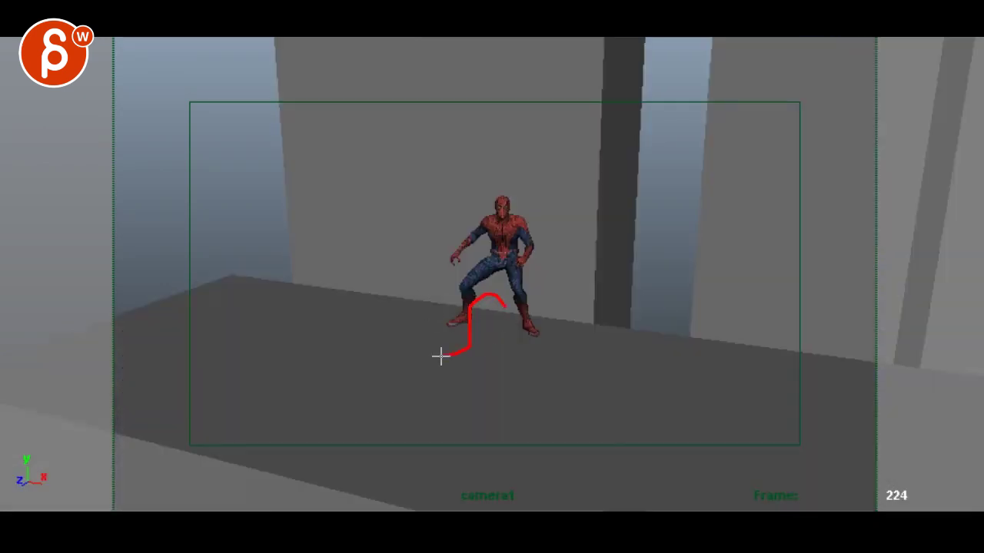
{"action": "left_click_drag", "start_coordinate": [503, 231], "coordinate": [622, 292]}
{"action": "left_click_drag", "start_coordinate": [553, 244], "coordinate": [513, 210]}
{"action": "key", "text": "space"}
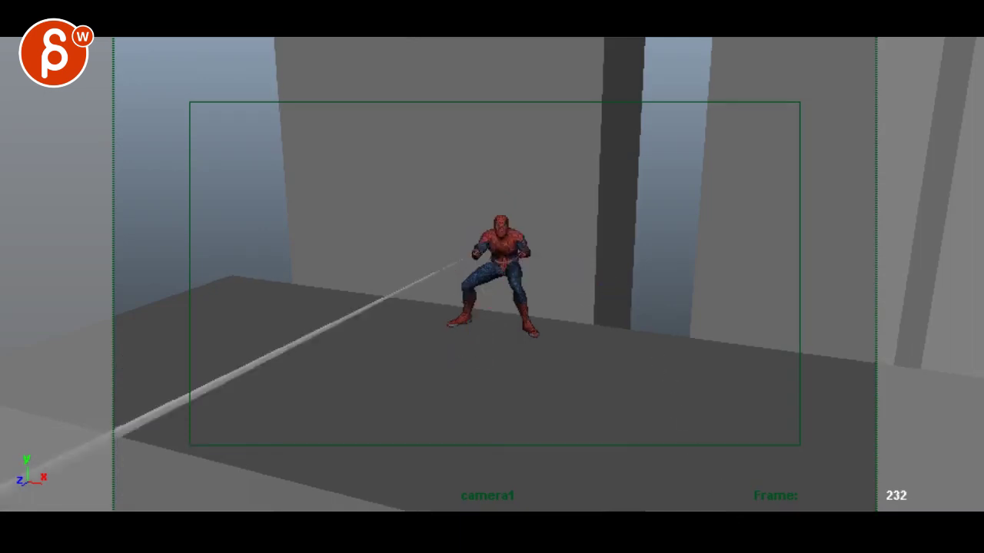
{"action": "left_click_drag", "start_coordinate": [530, 245], "coordinate": [549, 274]}
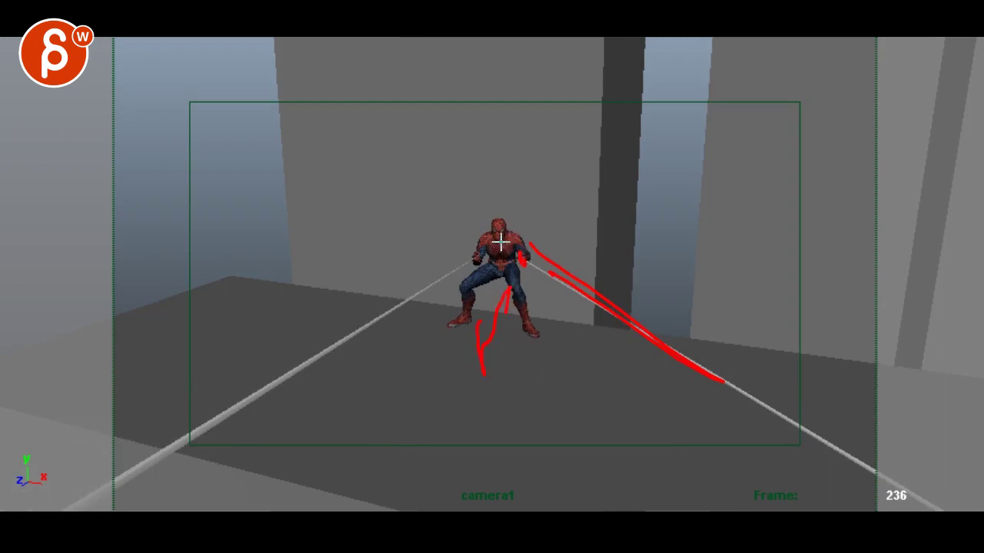
Advance to frame 276 and sketch large ellipses around Spider-Man, downward strokes inside them, and a curve beside his left shoulder
{"action": "key", "text": "space"}
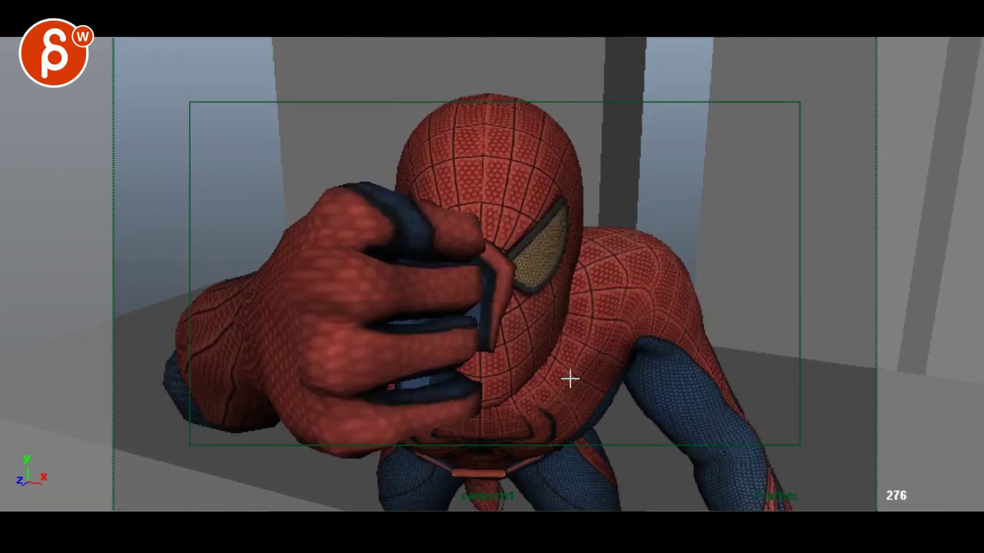
{"action": "mouse_move", "coordinate": [275, 149]}
{"action": "left_mouse_down"}
{"action": "mouse_move", "coordinate": [730, 345]}
{"action": "mouse_move", "coordinate": [767, 287]}
{"action": "mouse_move", "coordinate": [395, 474]}
{"action": "mouse_move", "coordinate": [480, 32]}
{"action": "left_mouse_up"}
{"action": "left_click_drag", "start_coordinate": [604, 104], "coordinate": [666, 368]}
{"action": "left_click_drag", "start_coordinate": [532, 181], "coordinate": [567, 415]}
{"action": "left_click_drag", "start_coordinate": [448, 215], "coordinate": [473, 384]}
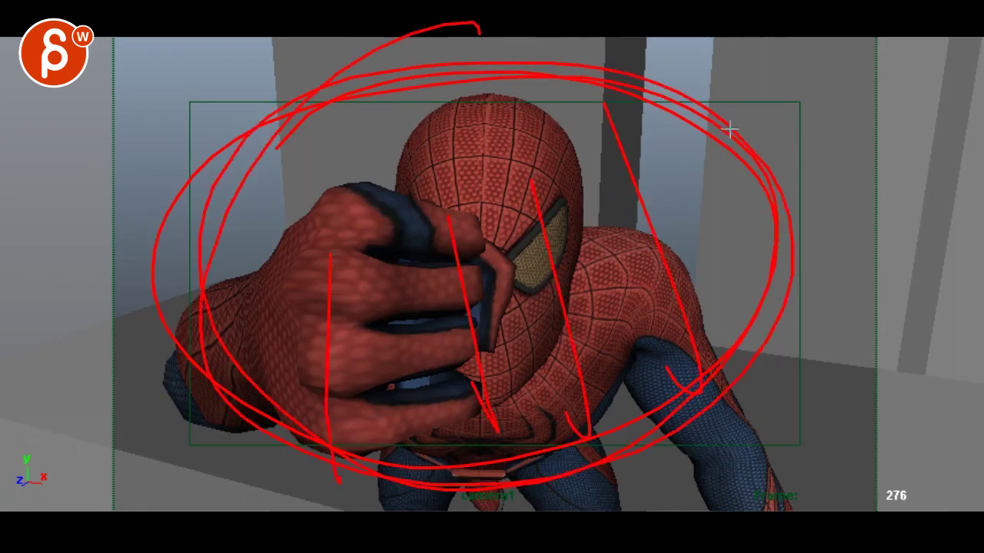
{"action": "left_click_drag", "start_coordinate": [710, 108], "coordinate": [700, 237]}
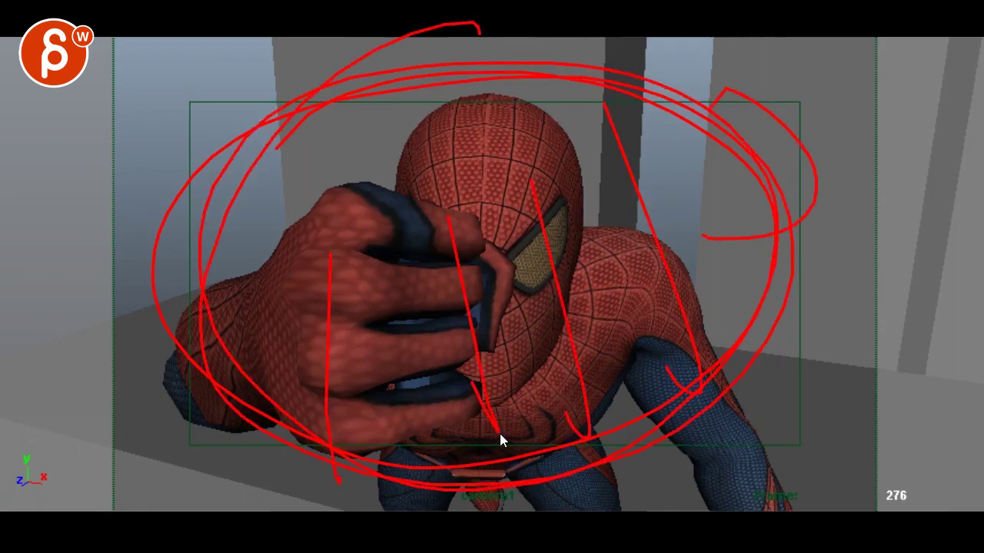